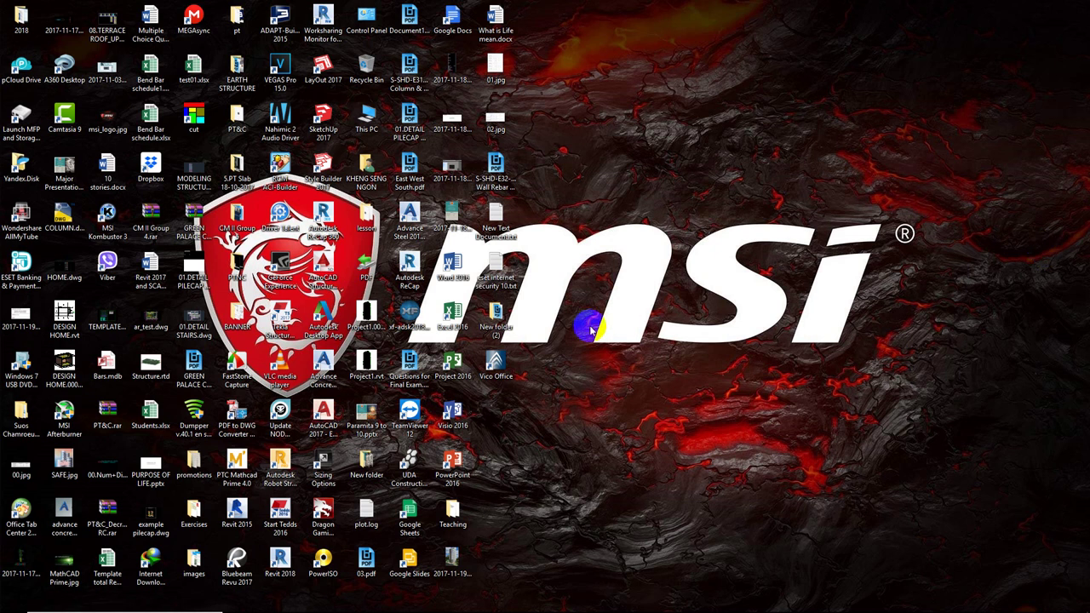
Launch the Registry Editor by running the command regedit.
left_click(316, 269)
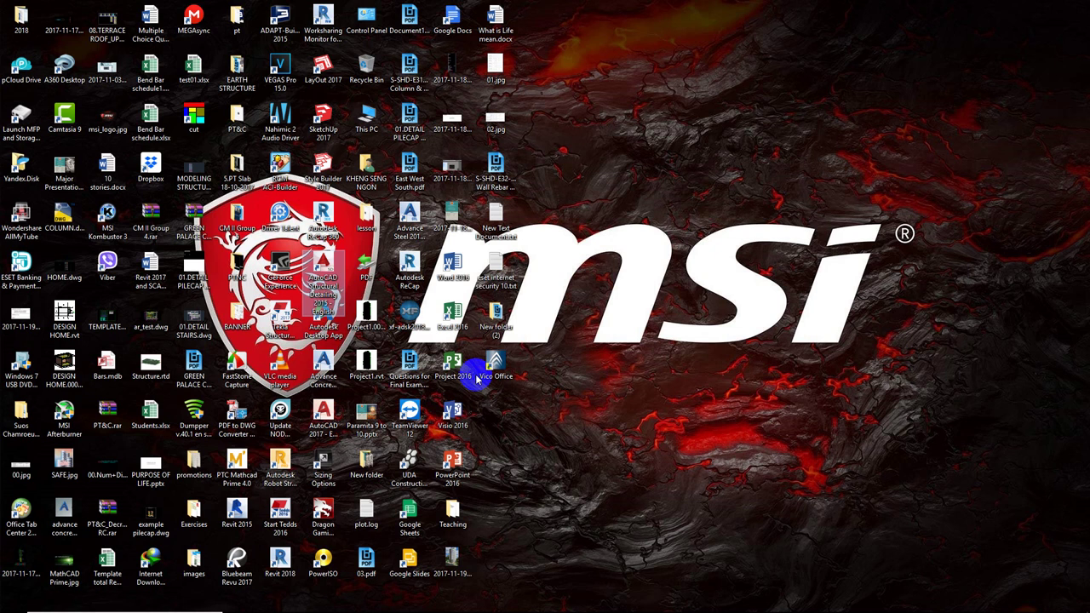
key("r")
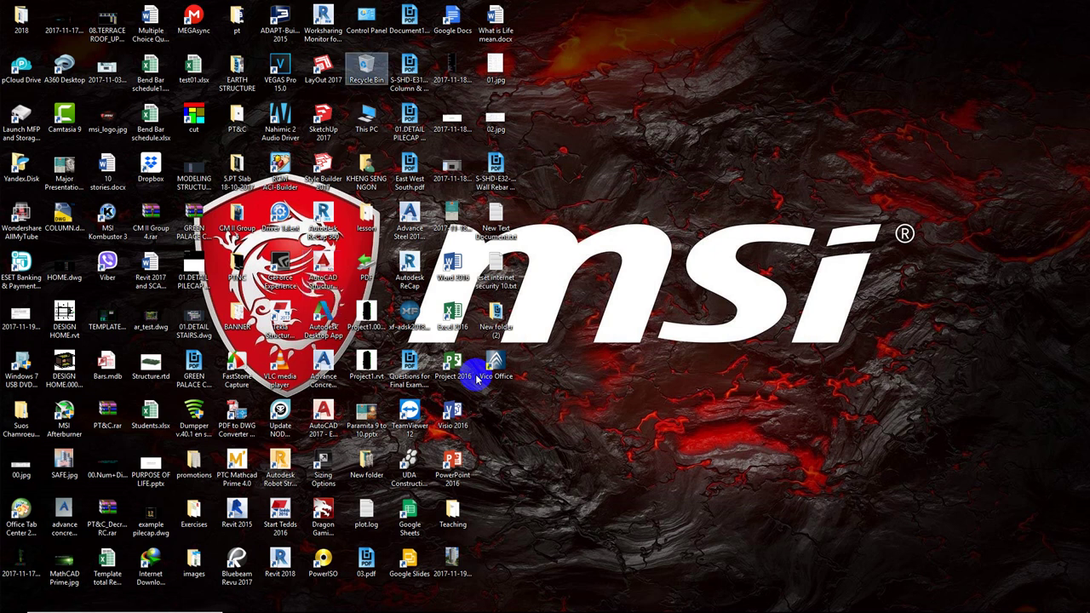
key("super+r")
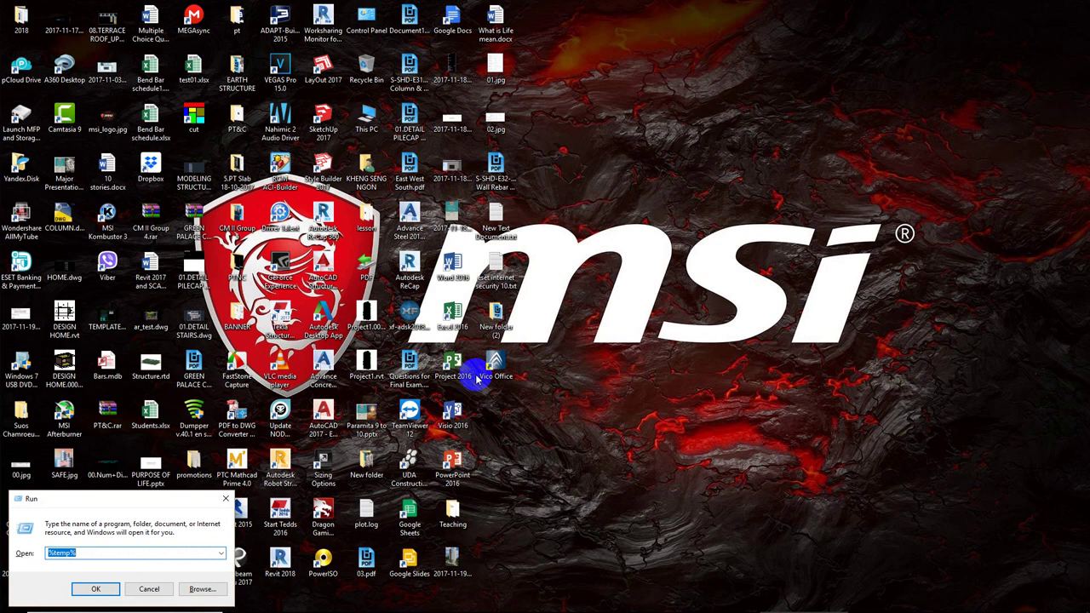
type("reg")
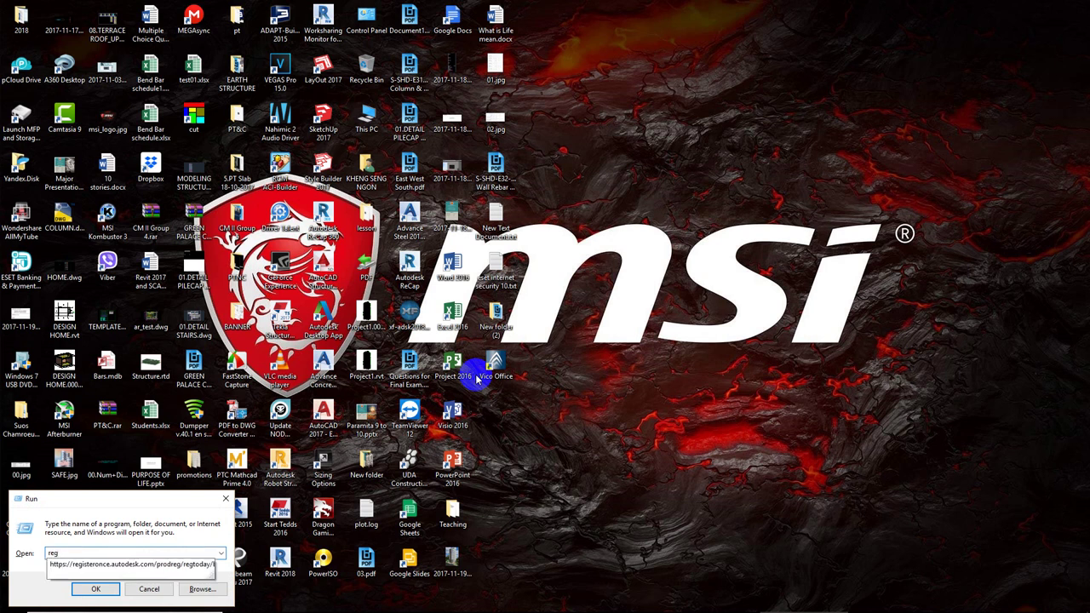
type("edit")
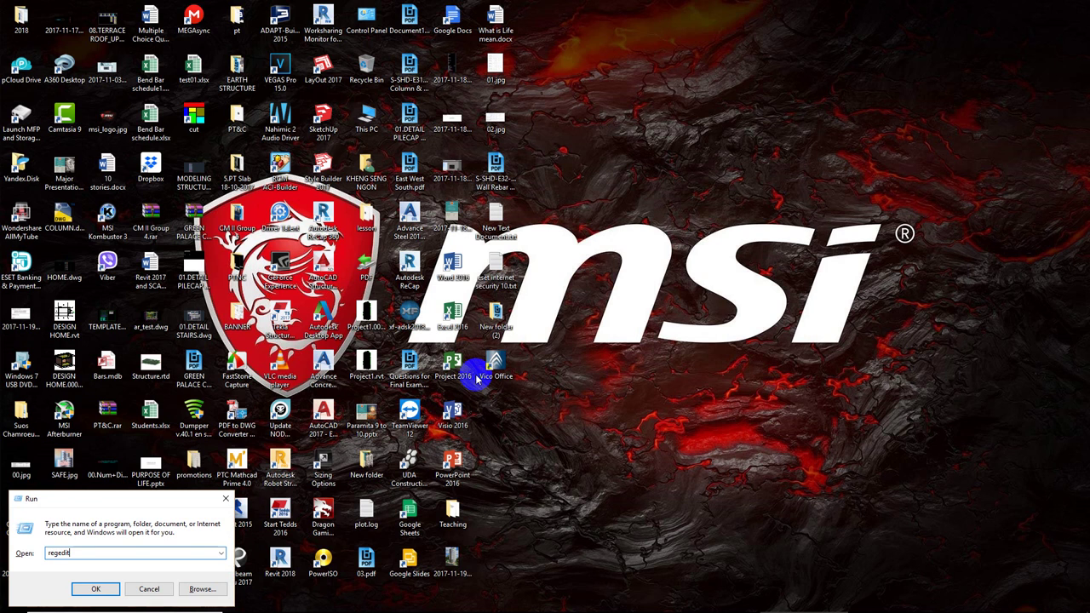
key("Return")
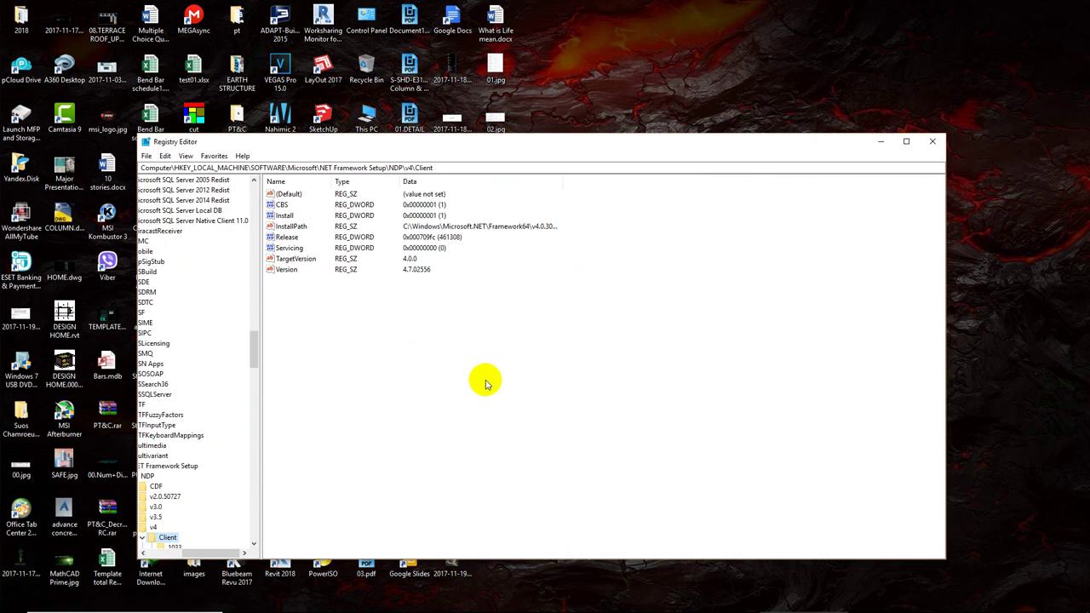
Collapse the whole registry tree back to the Computer root.
left_click_drag(399, 145, 455, 35)
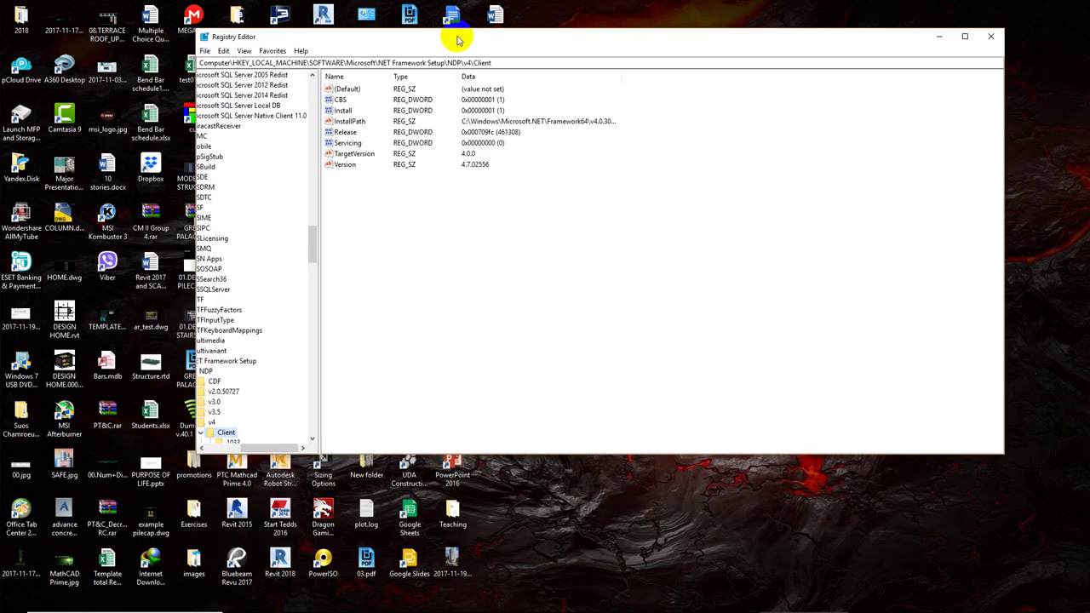
left_click_drag(253, 446, 219, 455)
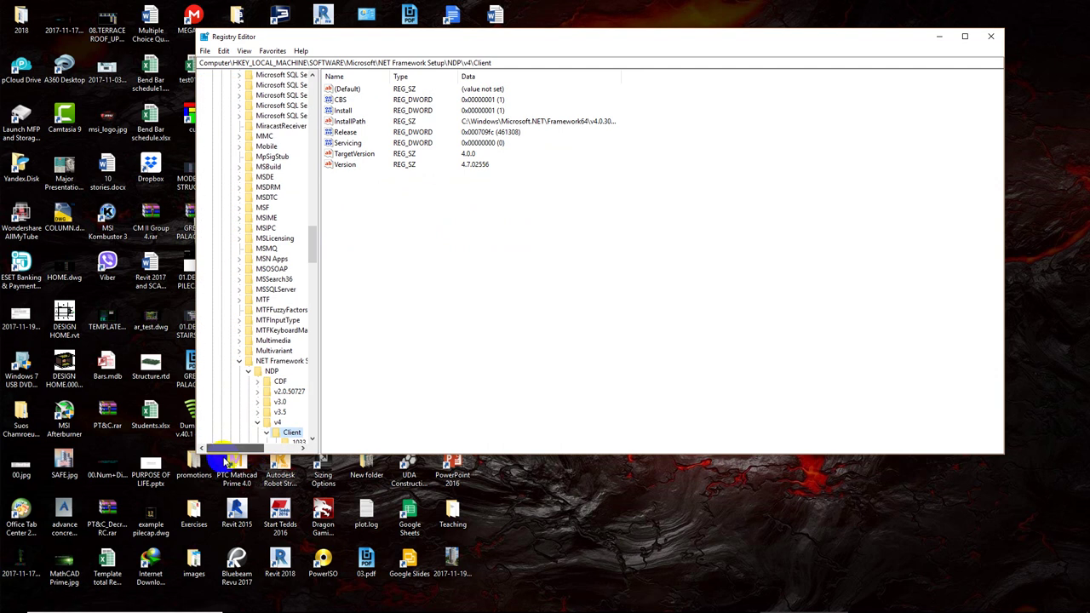
key("Left")
key("Left")
key("Left")
key("Left")
key("Left")
key("Left")
key("Left")
key("Left")
key("Left")
key("Left")
key("Left")
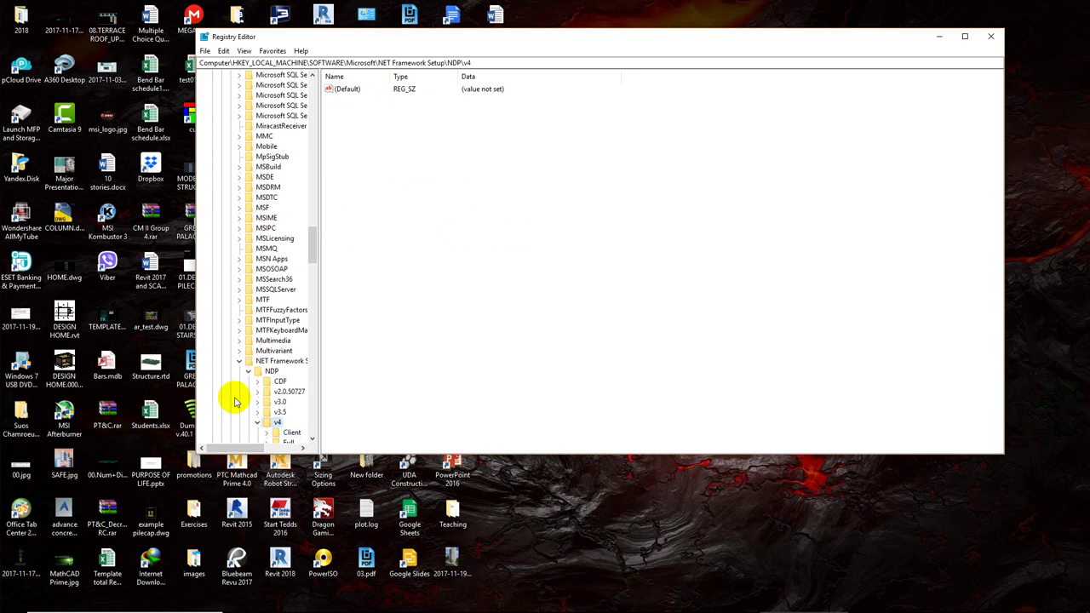
key("Left")
key("Left")
key("Left")
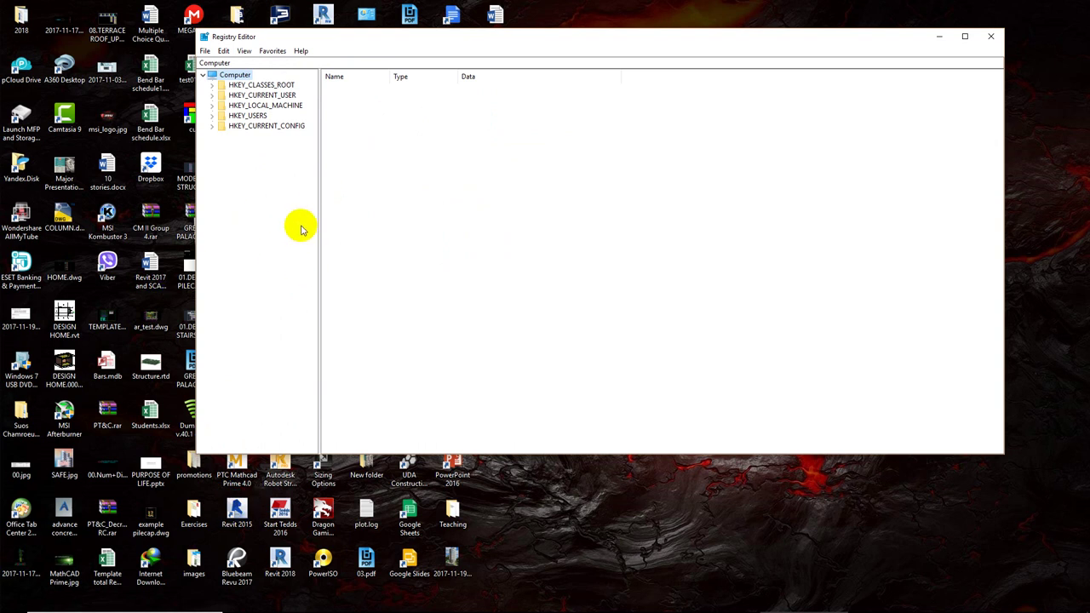
Expand HKEY_LOCAL_MACHINE and its SOFTWARE key in the registry tree.
key("Down")
key("Down")
key("Down")
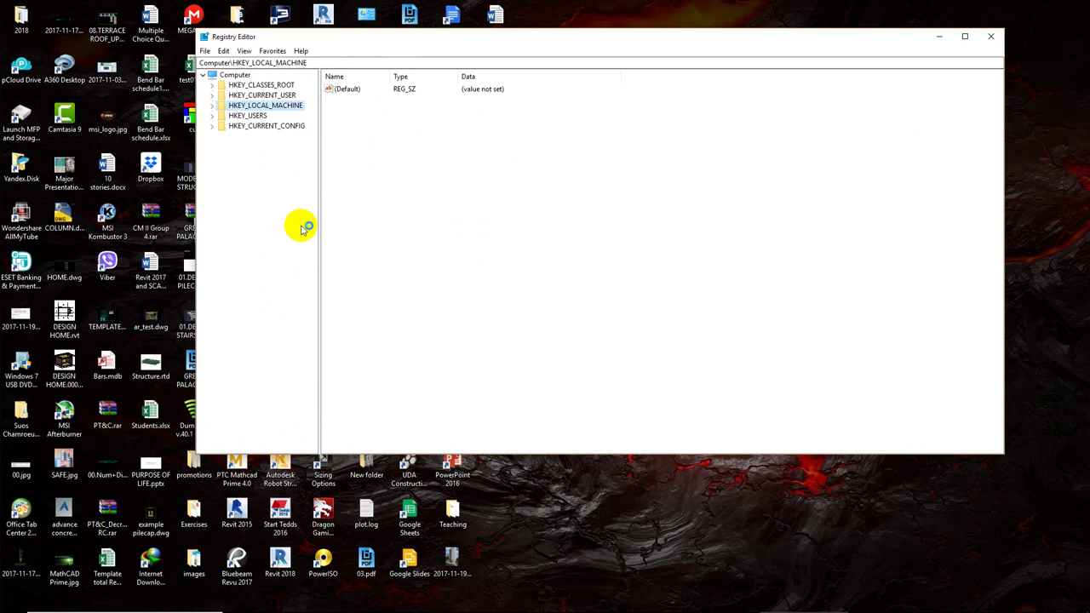
key("Right")
key("Down")
key("Down")
key("Down")
key("Down")
key("Down")
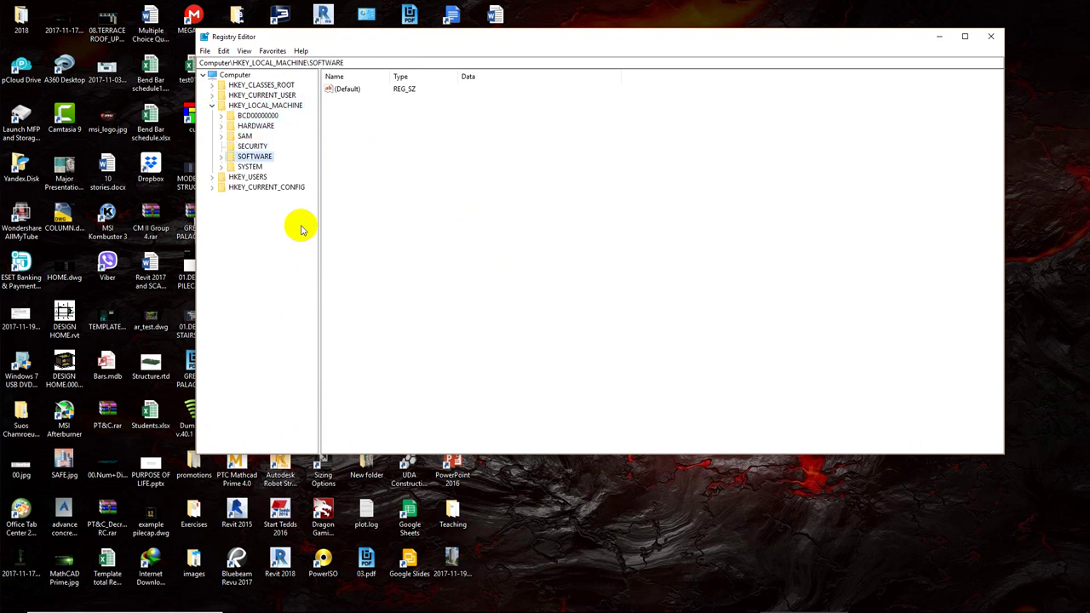
key("Right")
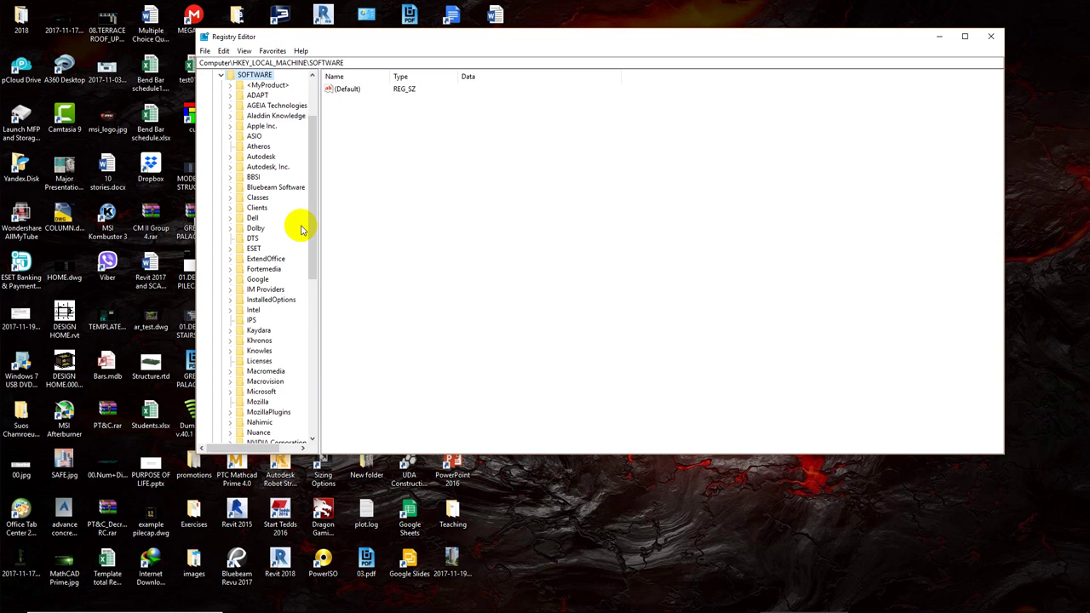
Expand the Microsoft key under SOFTWARE and the NET Framework Setup key inside it.
key("m")
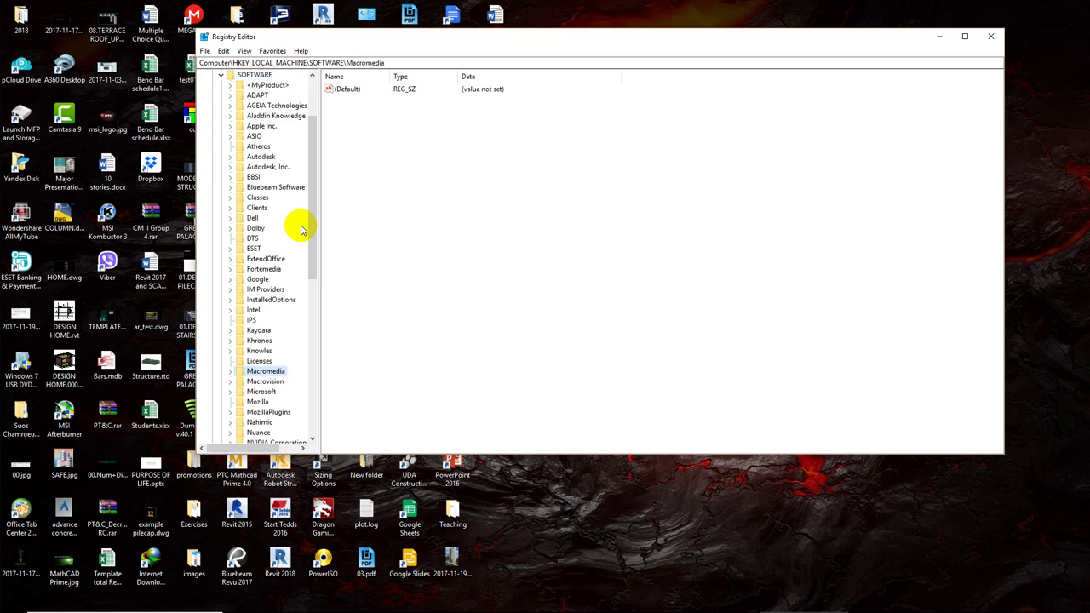
key("Down")
key("Down")
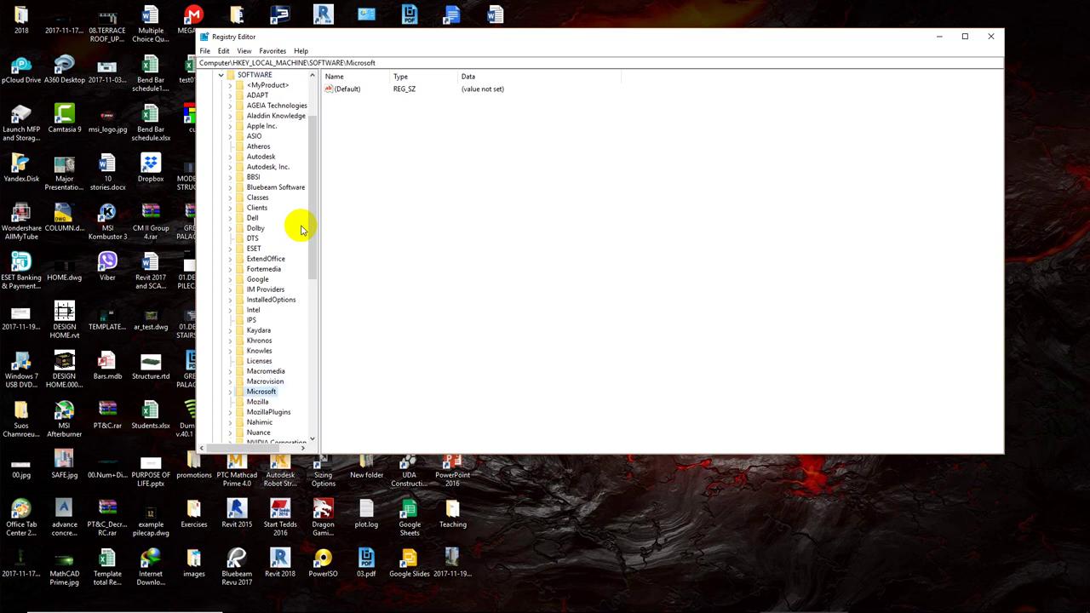
key("Right")
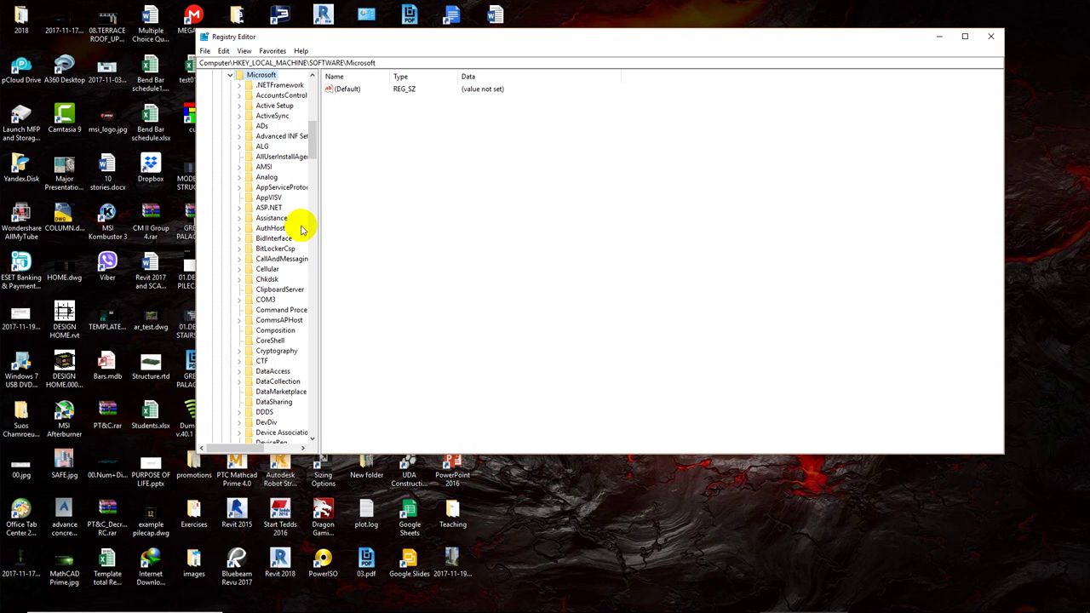
key("n")
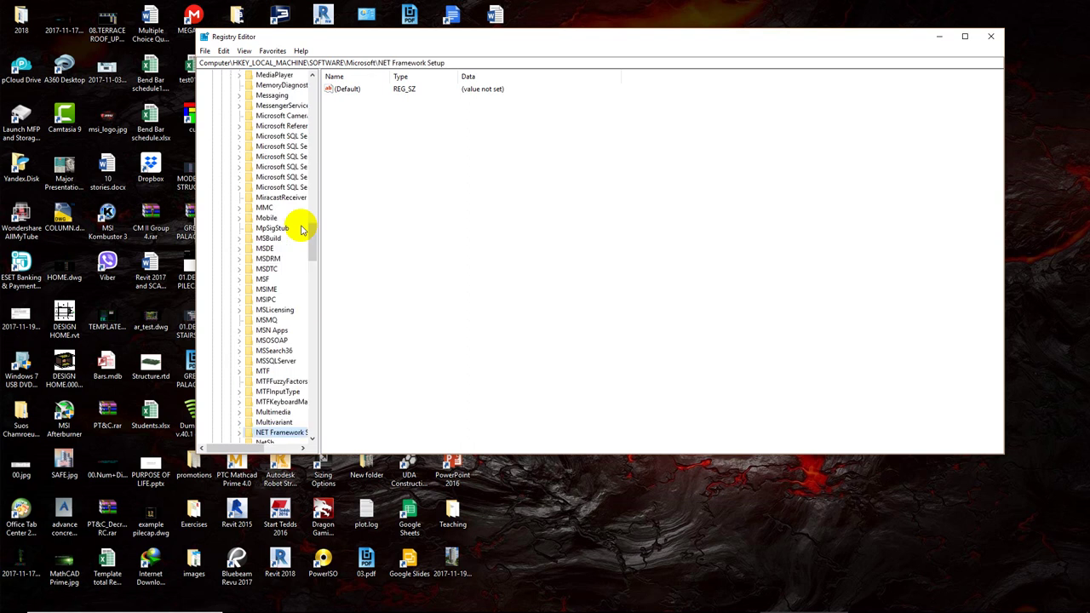
key("Right")
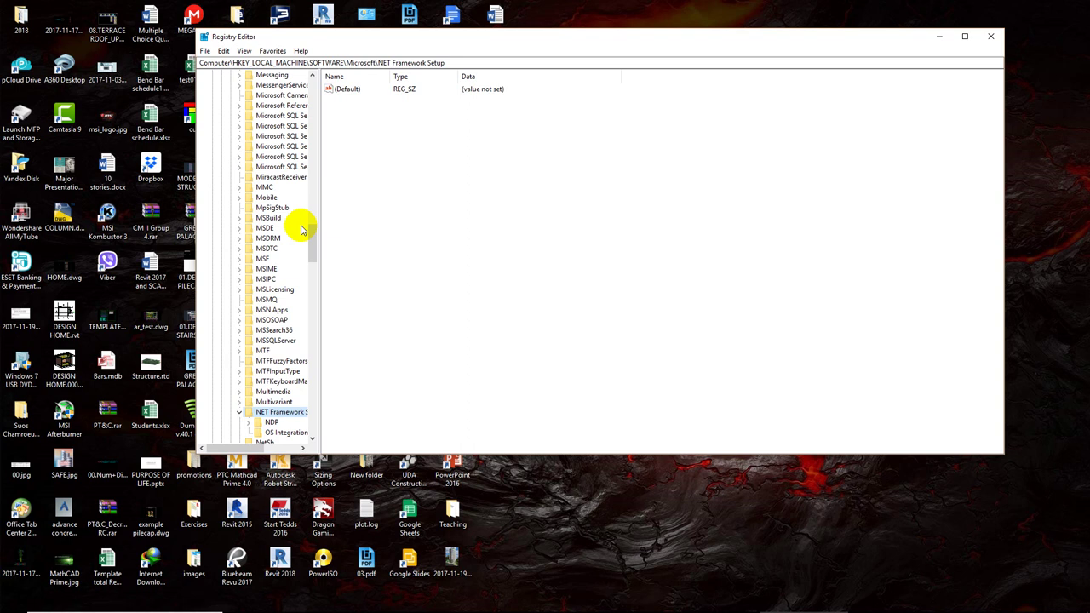
Expand NDP and its v4 key under NET Framework Setup, and expand the Client key within v4.
key("Down")
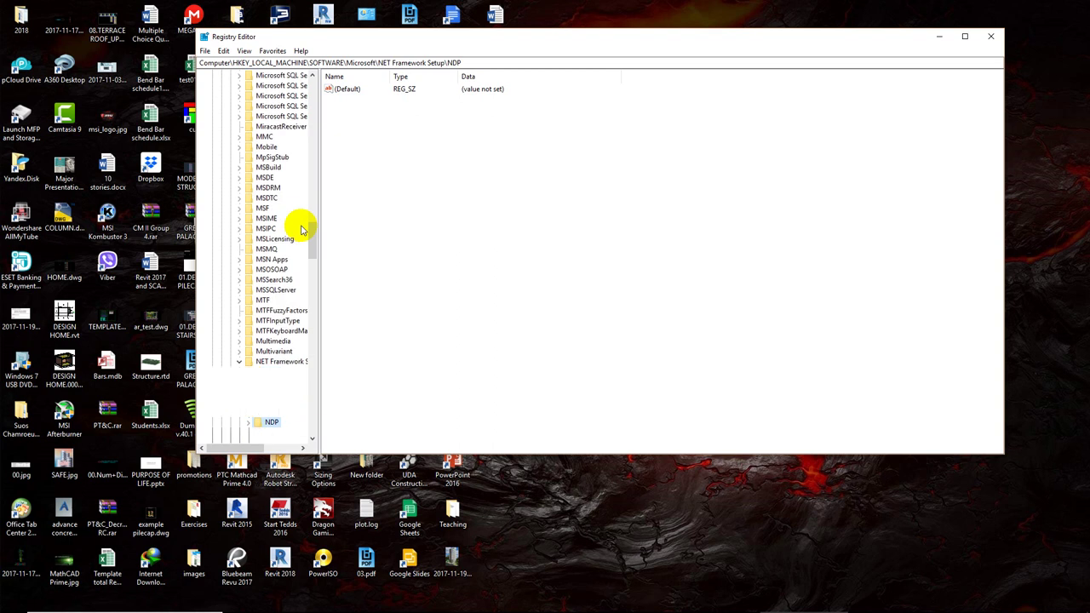
key("Right")
key("Down")
key("Down")
key("Down")
key("Down")
key("Down")
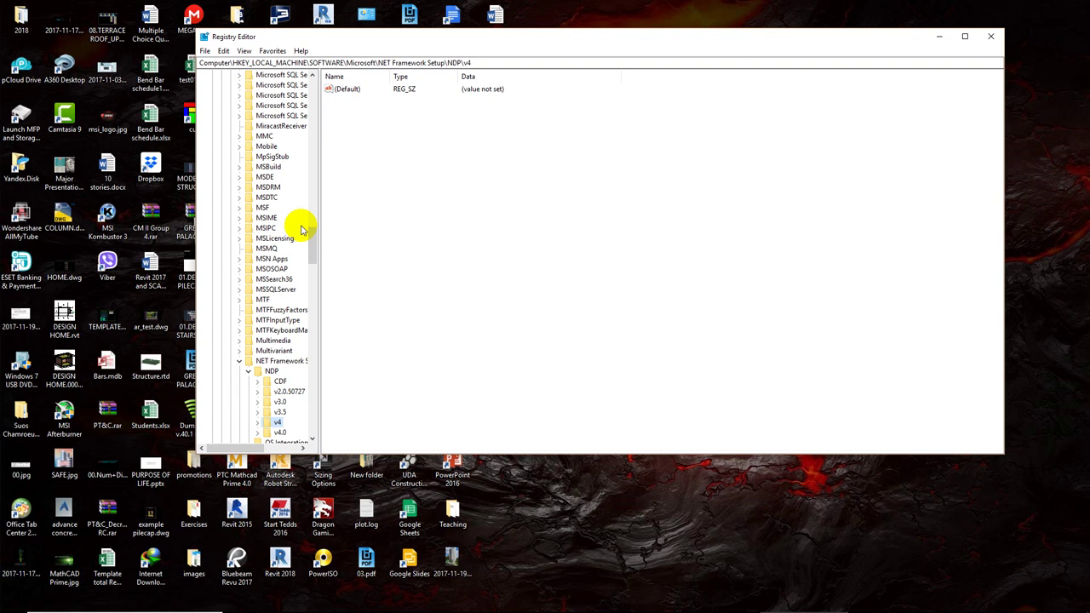
key("Right")
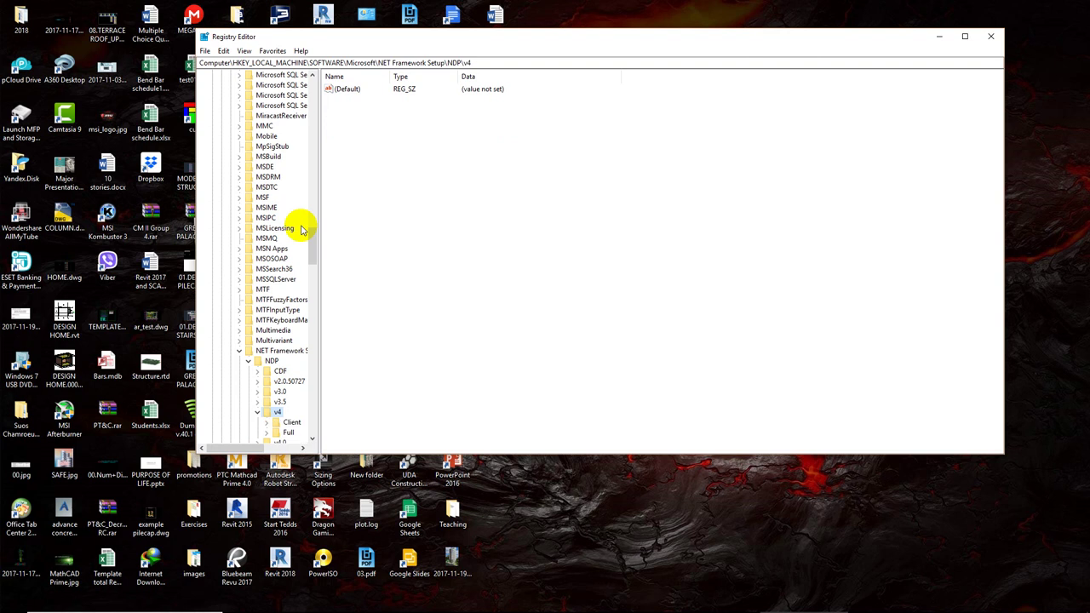
key("Down")
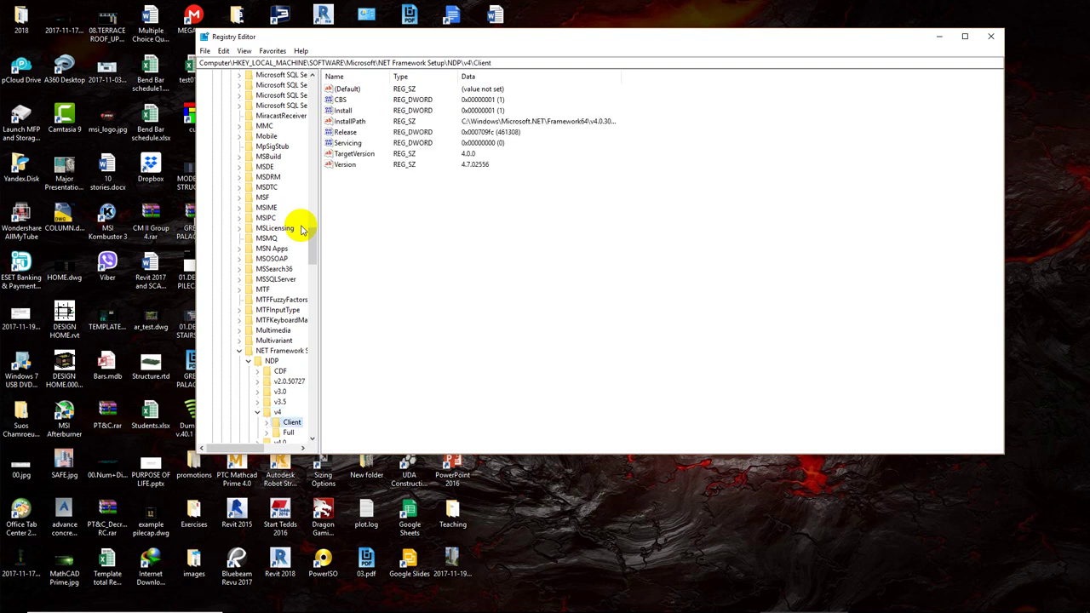
key("Right")
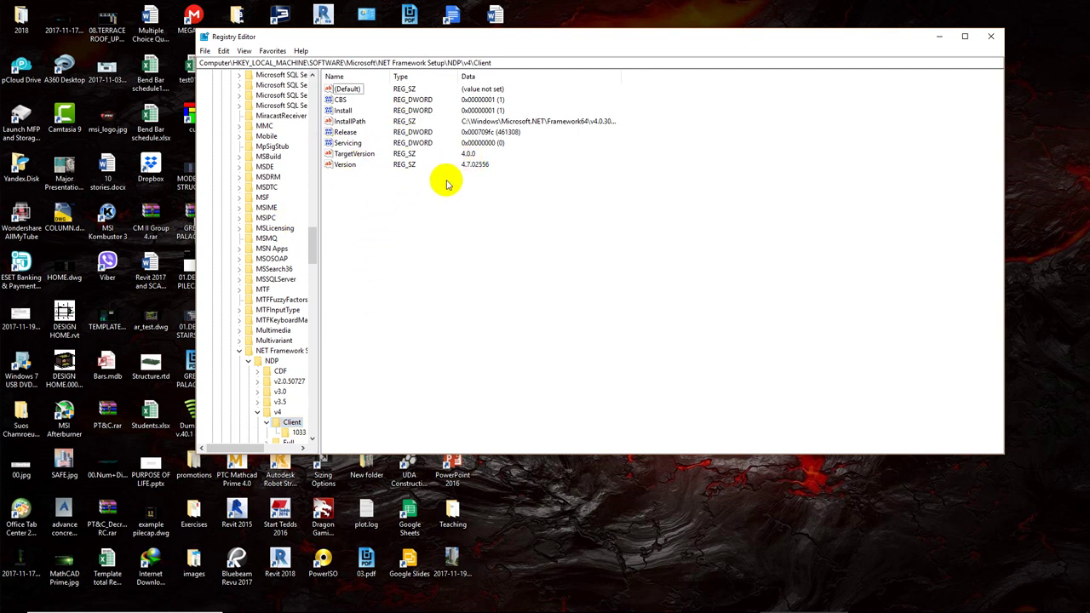
Try to set the Client key's Version value to 6.
left_click(342, 165)
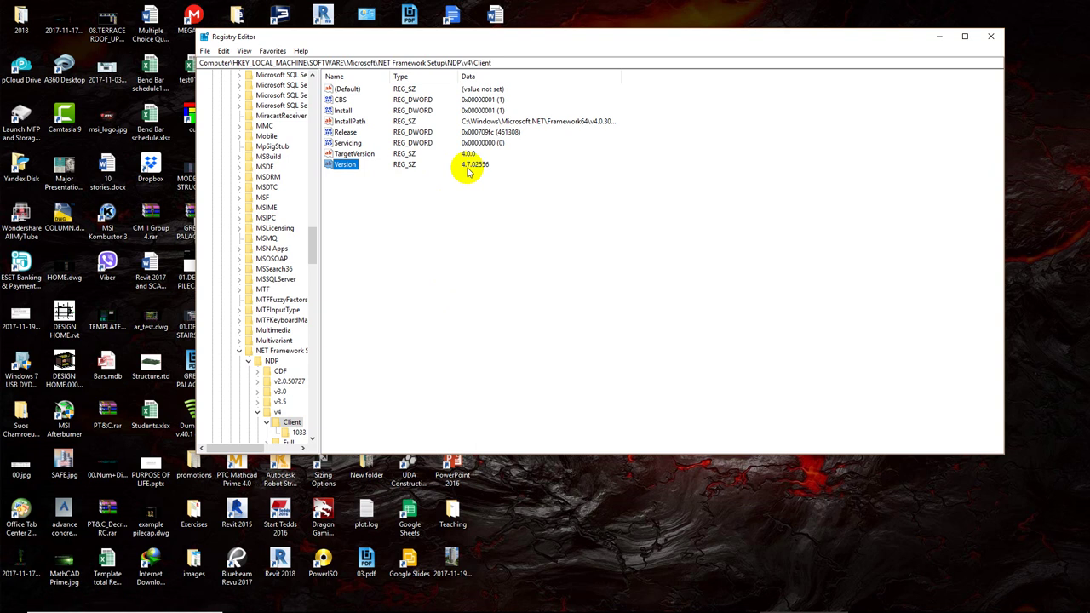
double_click(345, 167)
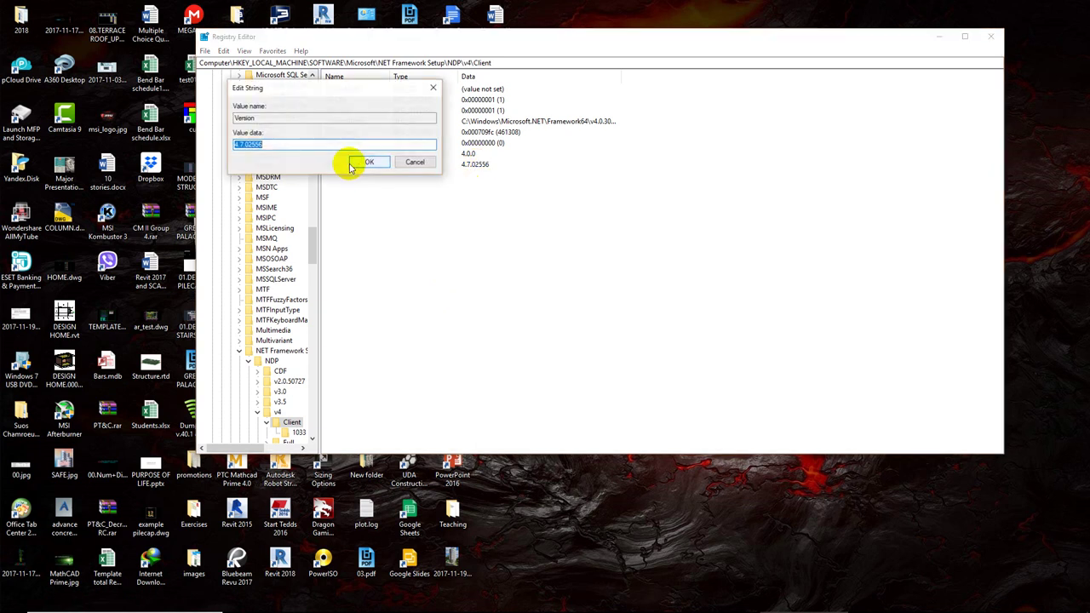
left_click(271, 145)
left_click_drag(271, 145, 195, 146)
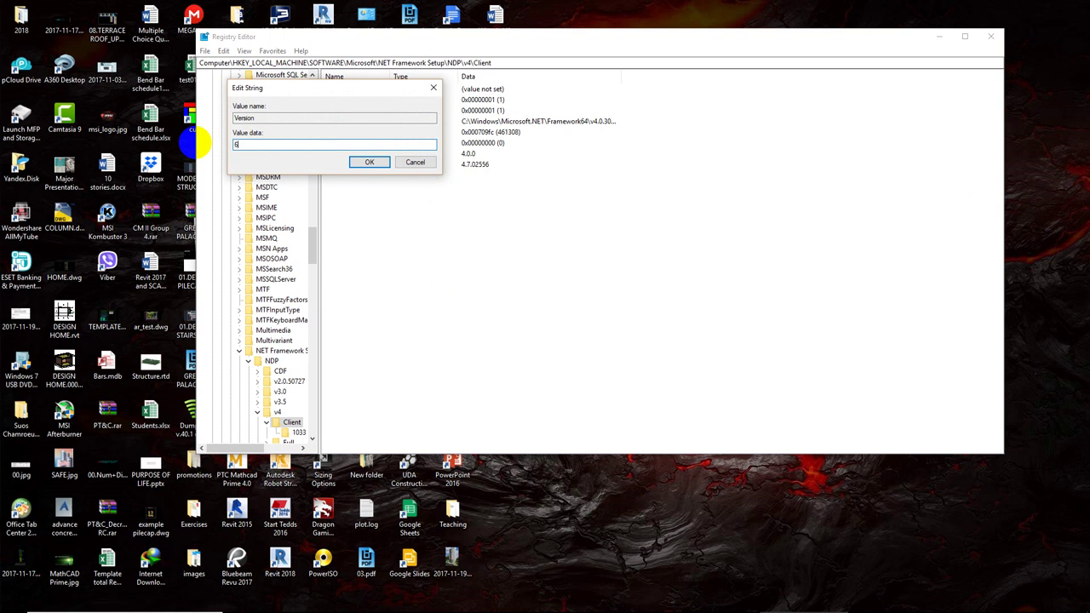
key("Return")
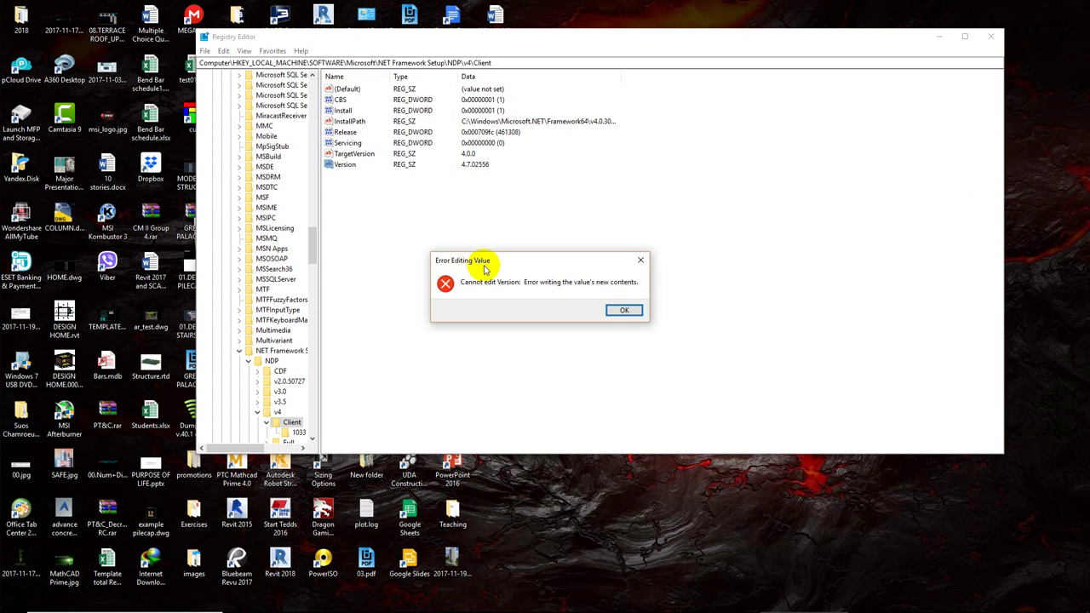
mouse_move(476, 260)
left_mouse_down()
mouse_move(450, 194)
mouse_move(479, 248)
left_mouse_up()
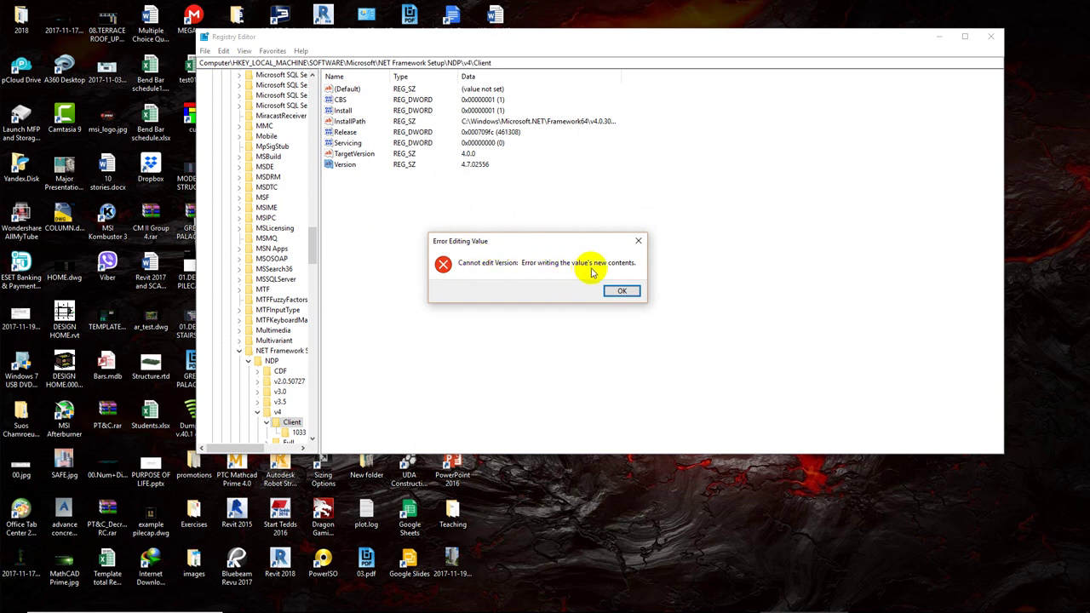
left_click(620, 291)
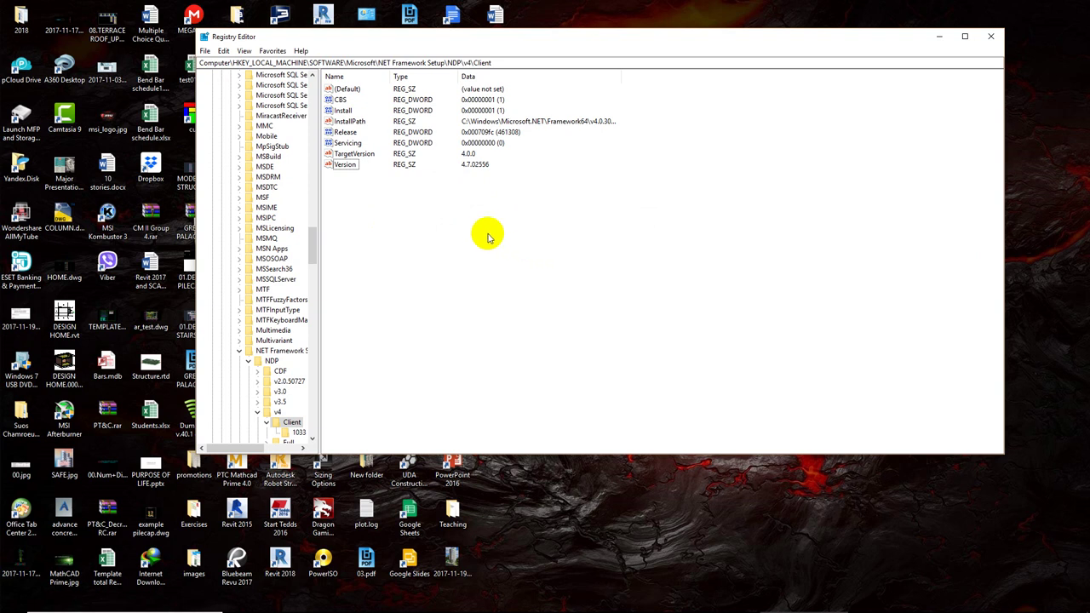
Open the permissions of the Client key under v4.
left_click(293, 424)
left_click(276, 412)
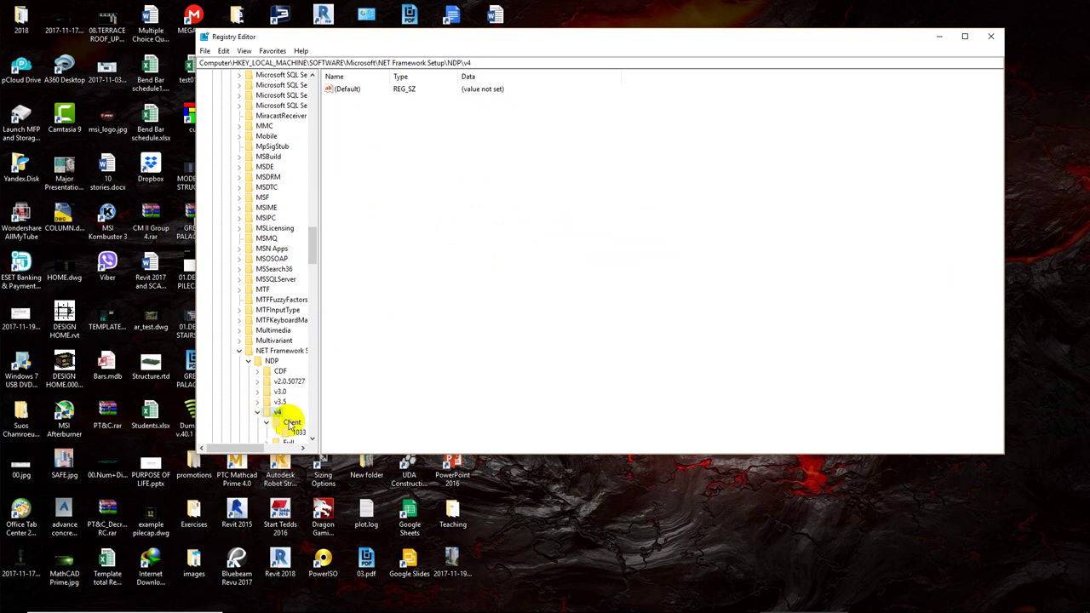
left_click(290, 424)
right_click(289, 423)
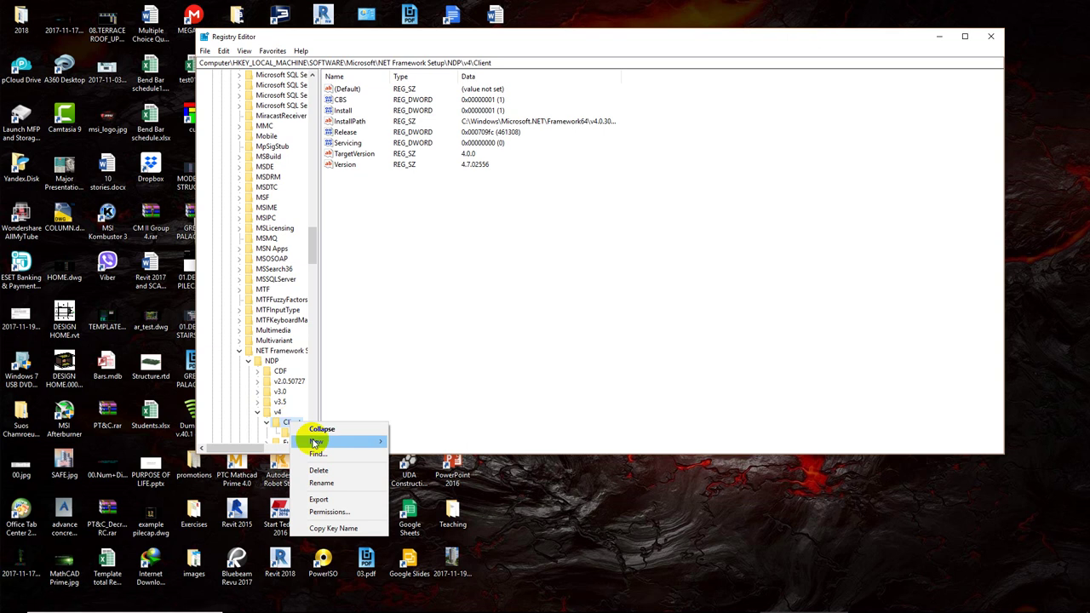
left_click(332, 512)
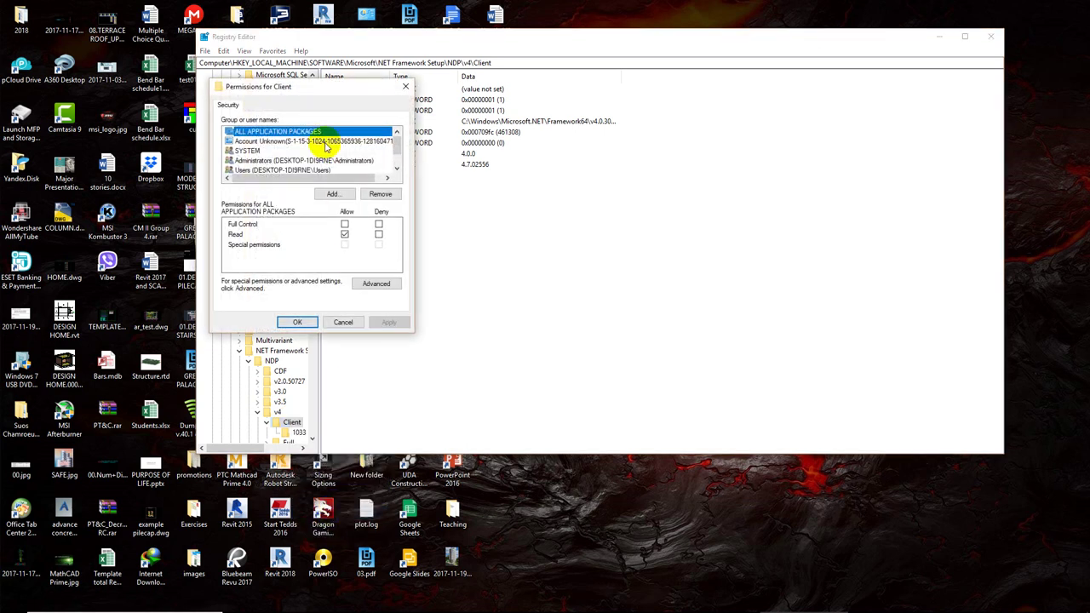
left_click_drag(306, 91, 409, 103)
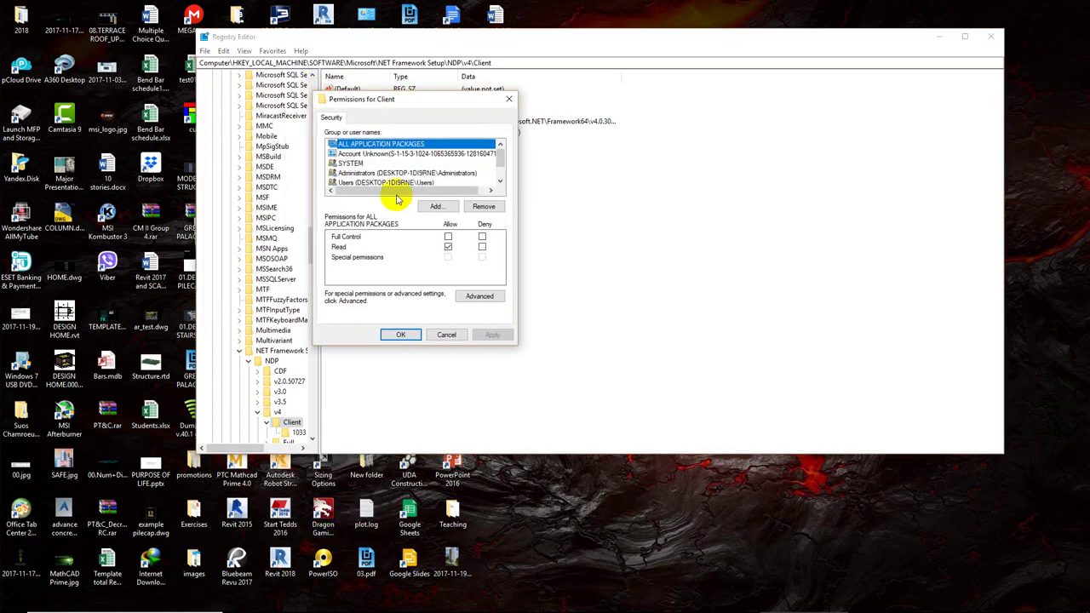
Open the Client key's advanced security settings and start changing its owner.
left_click(469, 300)
left_click_drag(441, 171, 444, 146)
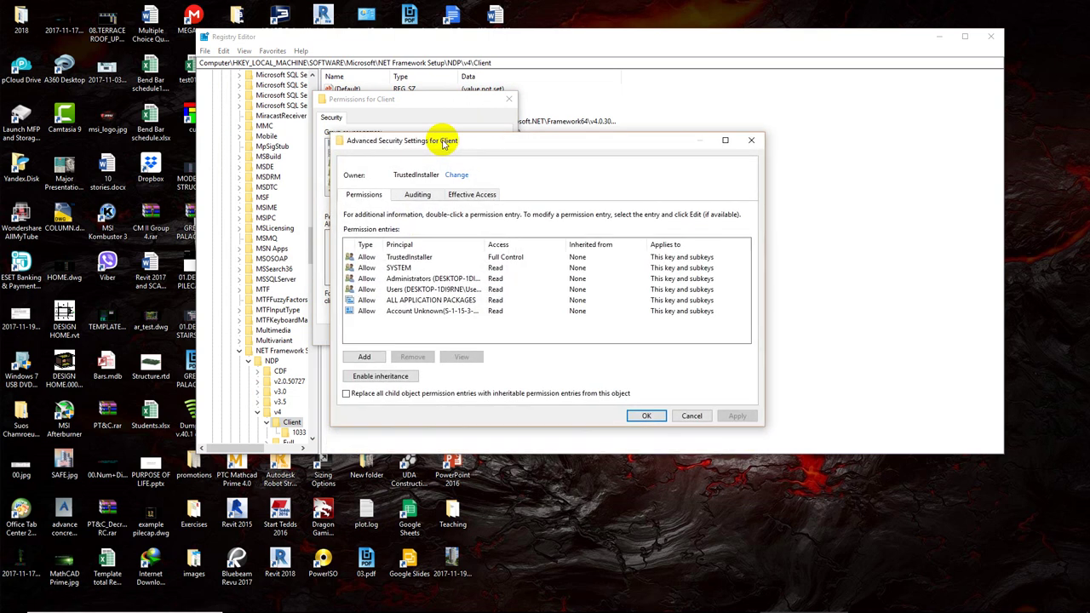
left_click(457, 175)
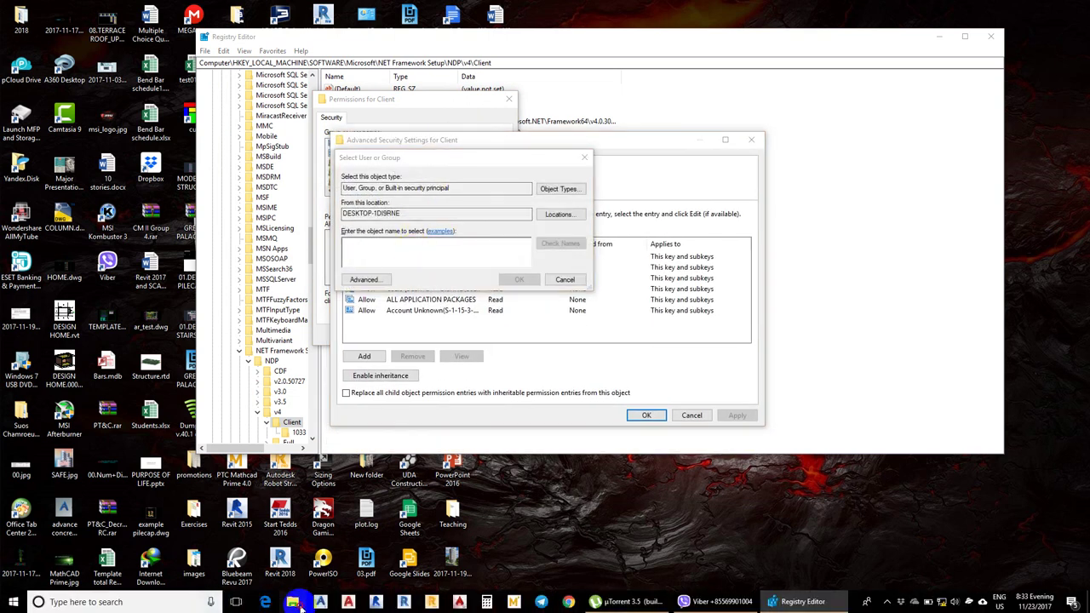
Look up the Windows account's folder name in the Users folder on Local Disk (C:) in File Explorer, and return to the owner selection.
left_click(280, 408)
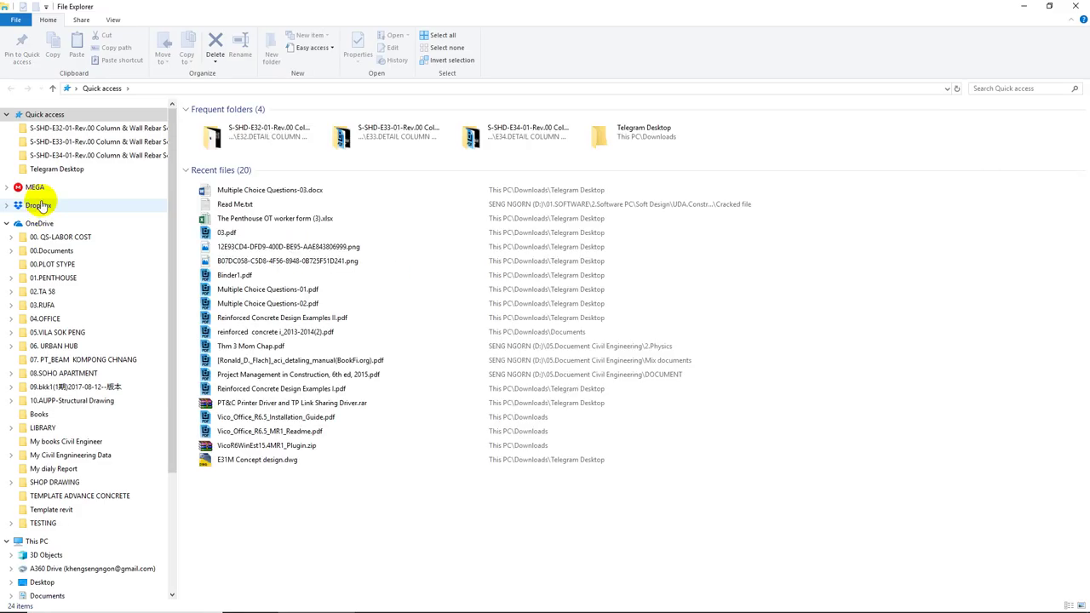
left_click(37, 541)
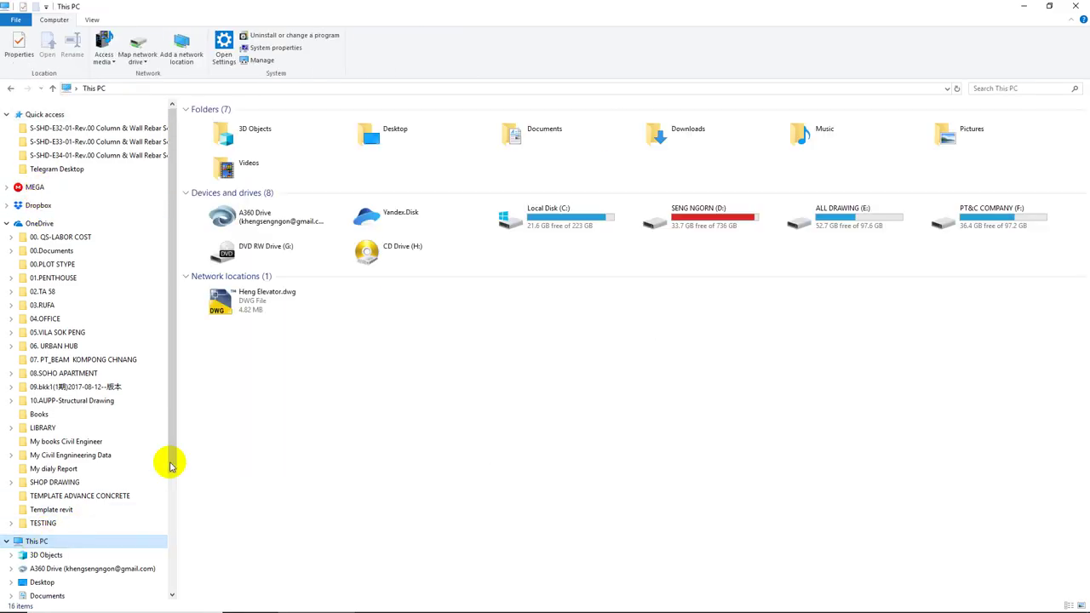
double_click(523, 216)
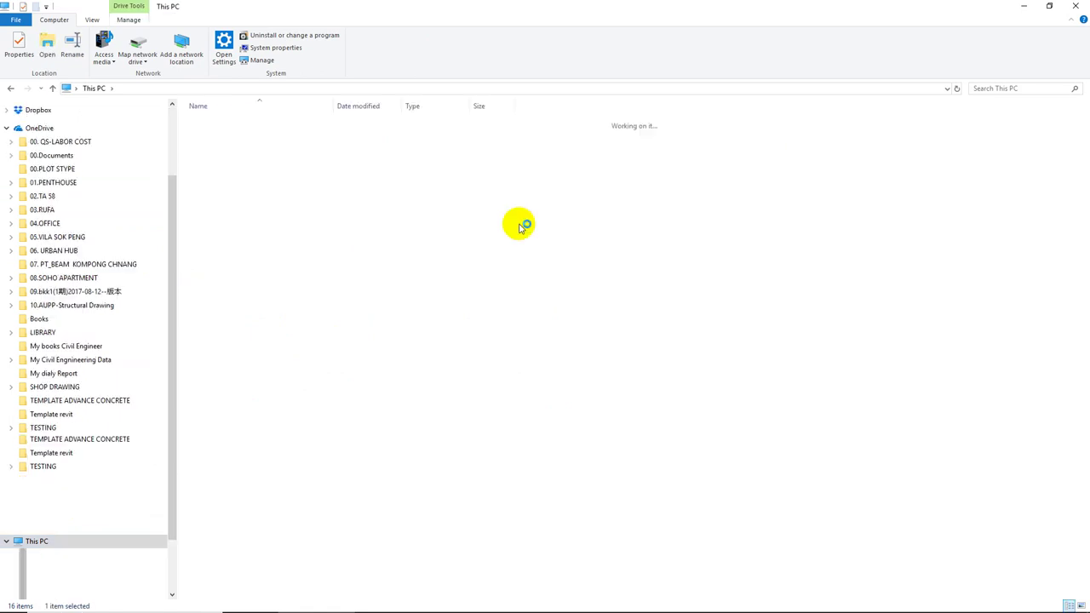
double_click(212, 277)
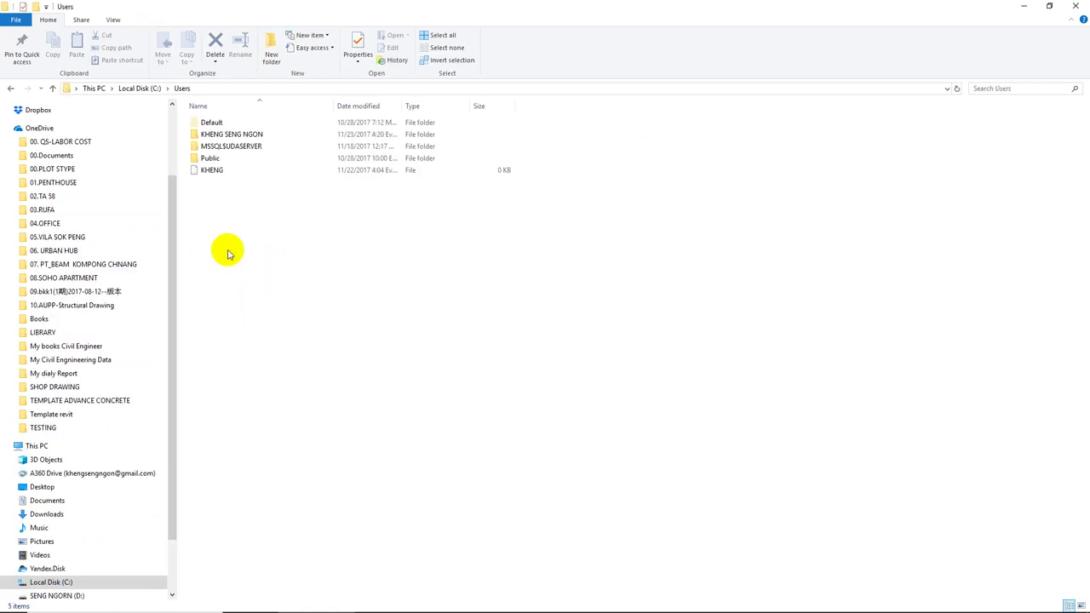
left_click(246, 136)
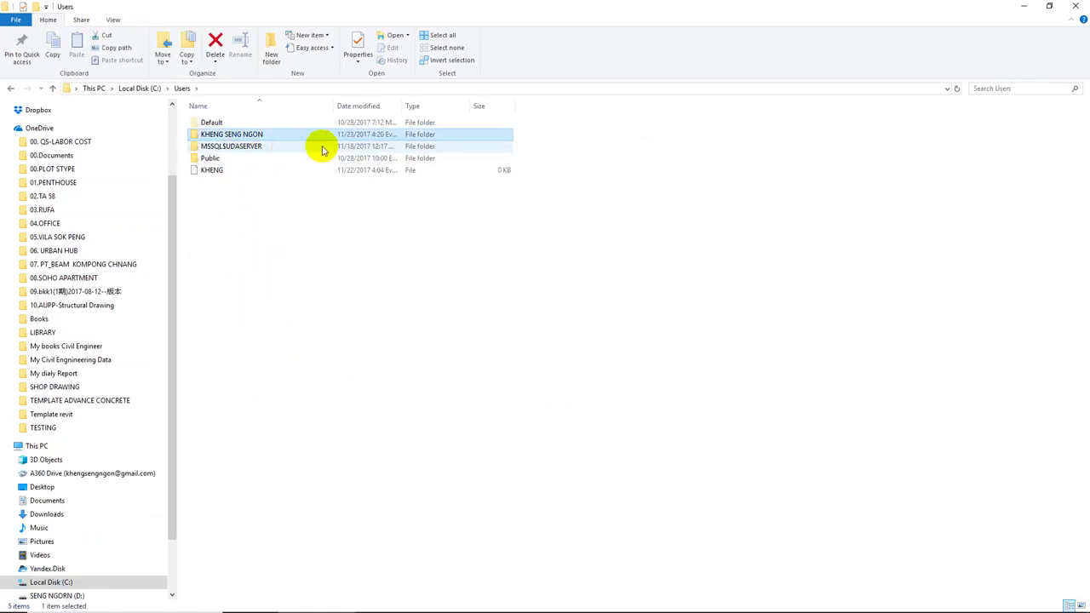
left_click(1023, 6)
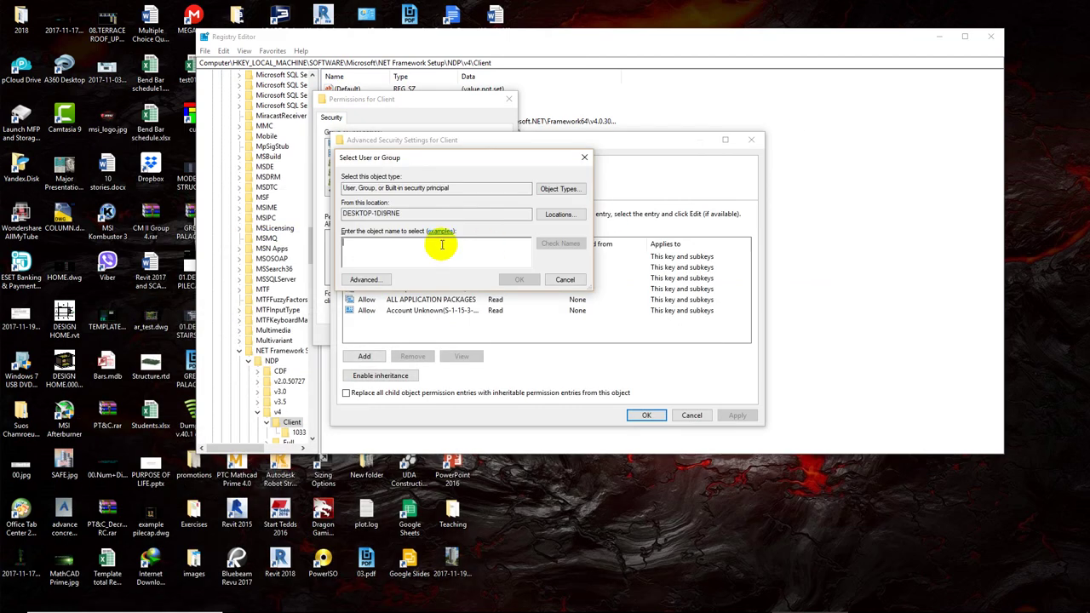
Enter the Windows account's name as the Client key's new owner, verify the name, and apply the ownership change.
type("KHENG SENG NGON")
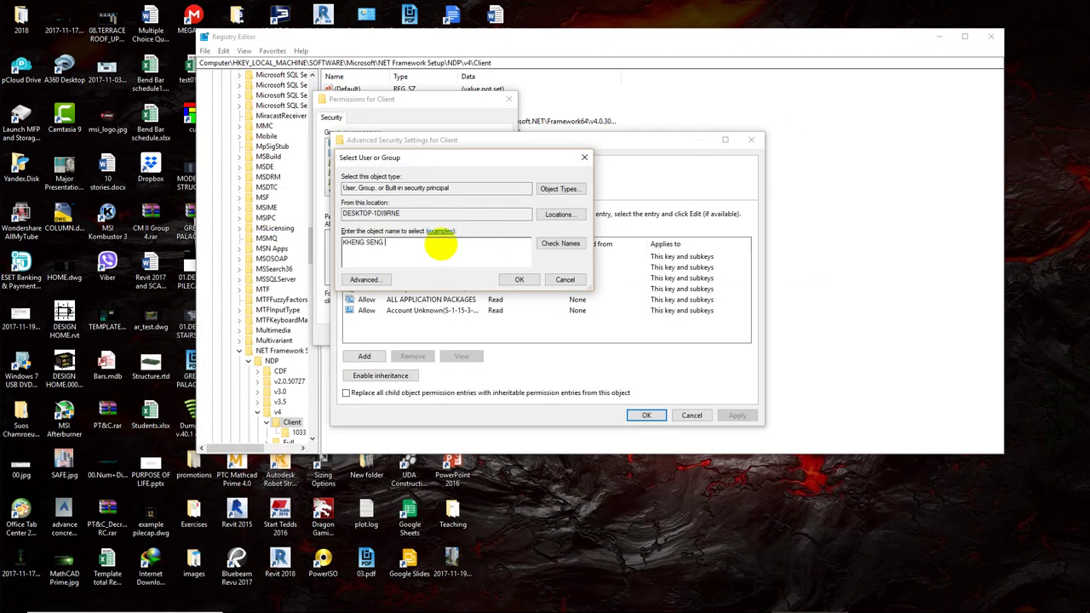
left_click(561, 243)
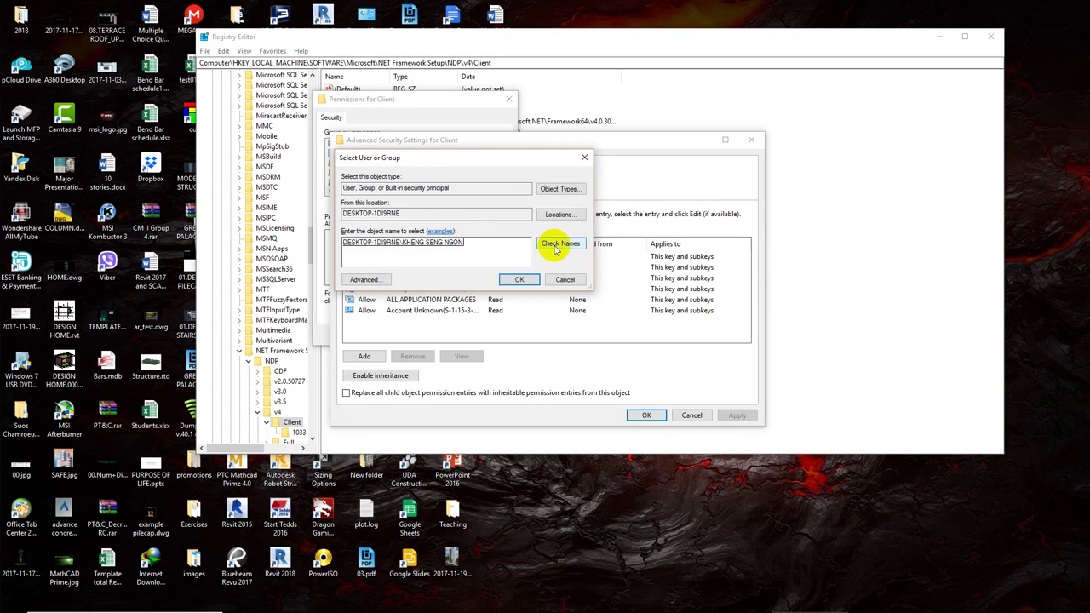
left_click(516, 278)
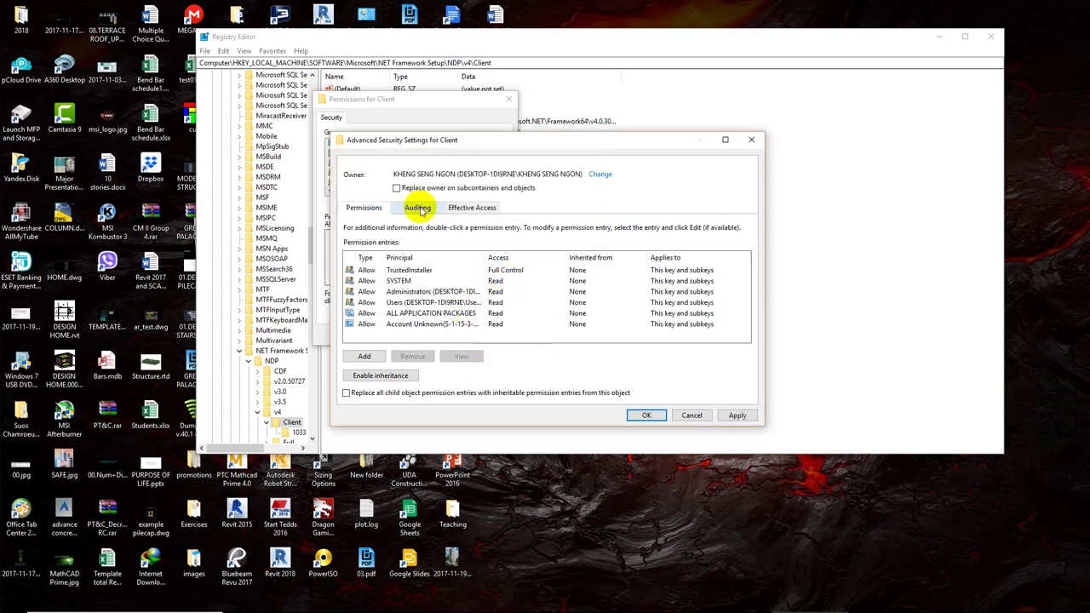
left_click(734, 415)
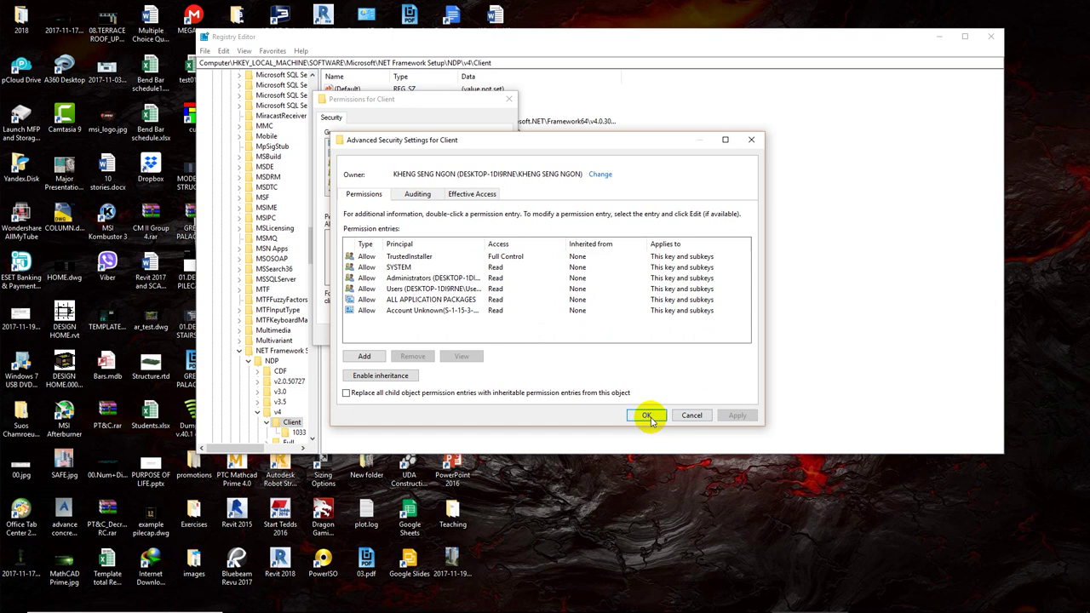
left_click(646, 414)
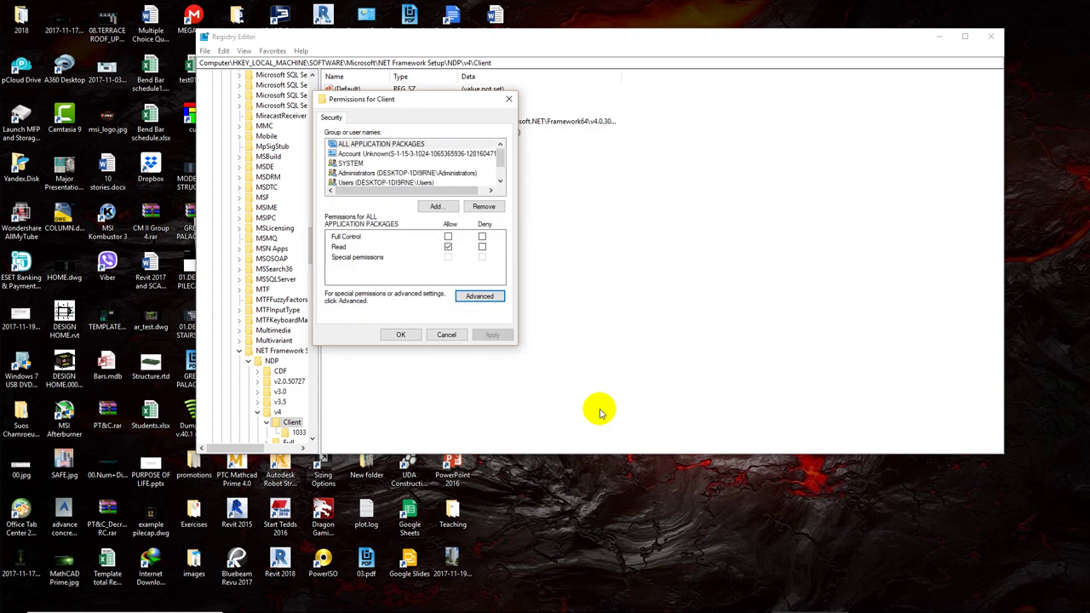
Allow the Users group Full Control over the Client key and apply the permission change.
left_click(374, 182)
left_click(448, 236)
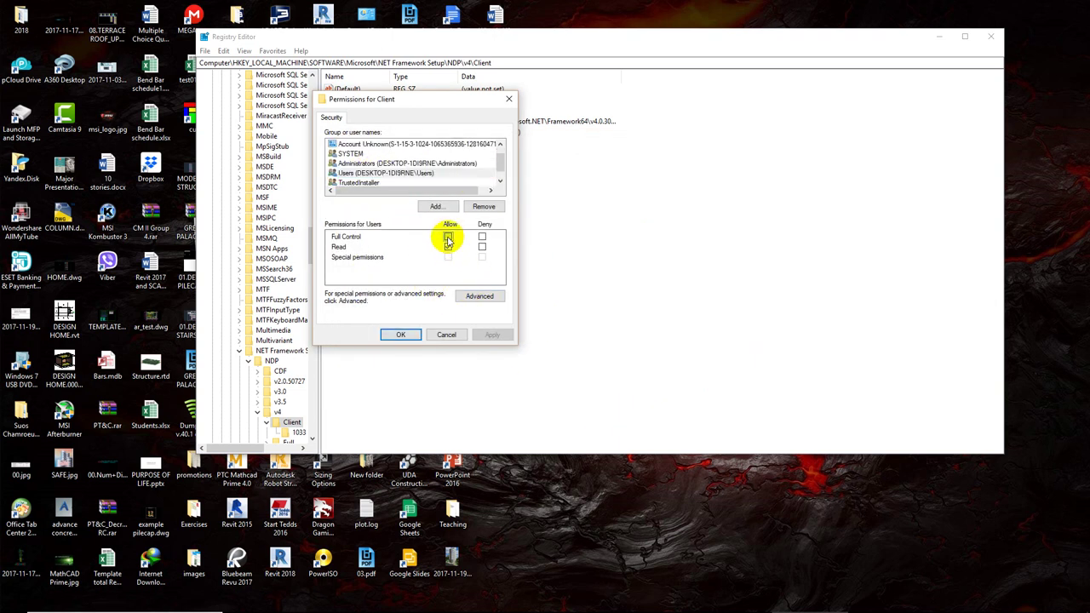
left_click(491, 334)
left_click(401, 336)
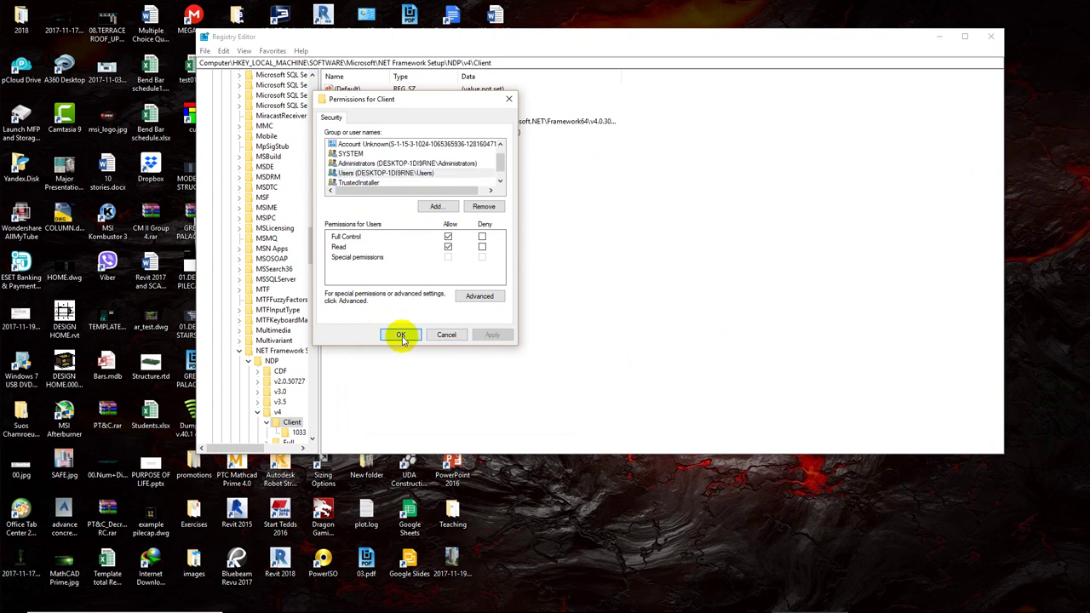
Set the Client key's Version value to 4.5 and minimize Registry Editor.
double_click(345, 165)
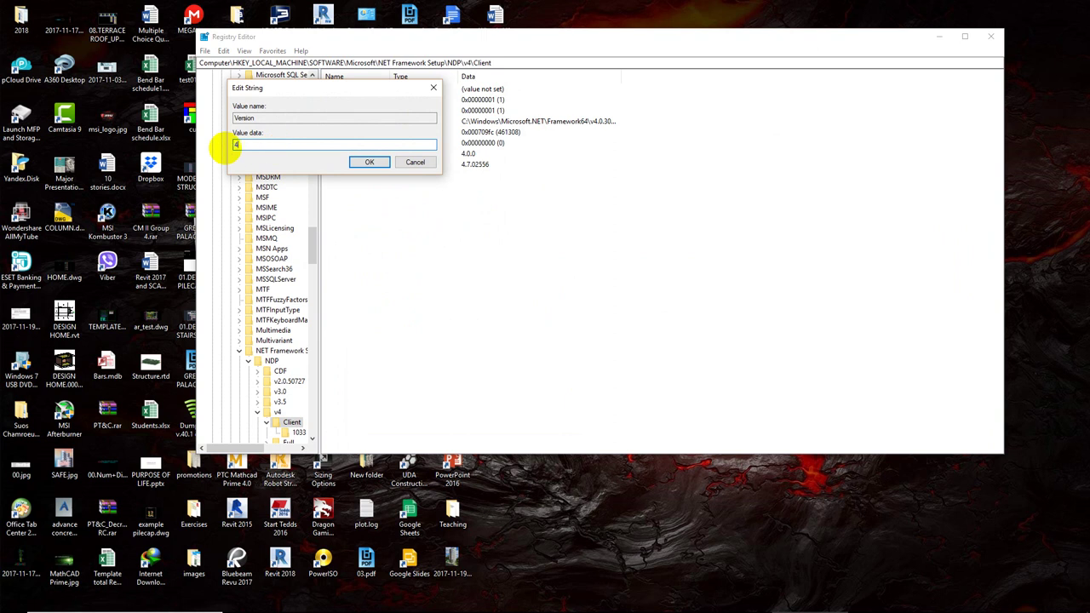
type("4.5")
key("Return")
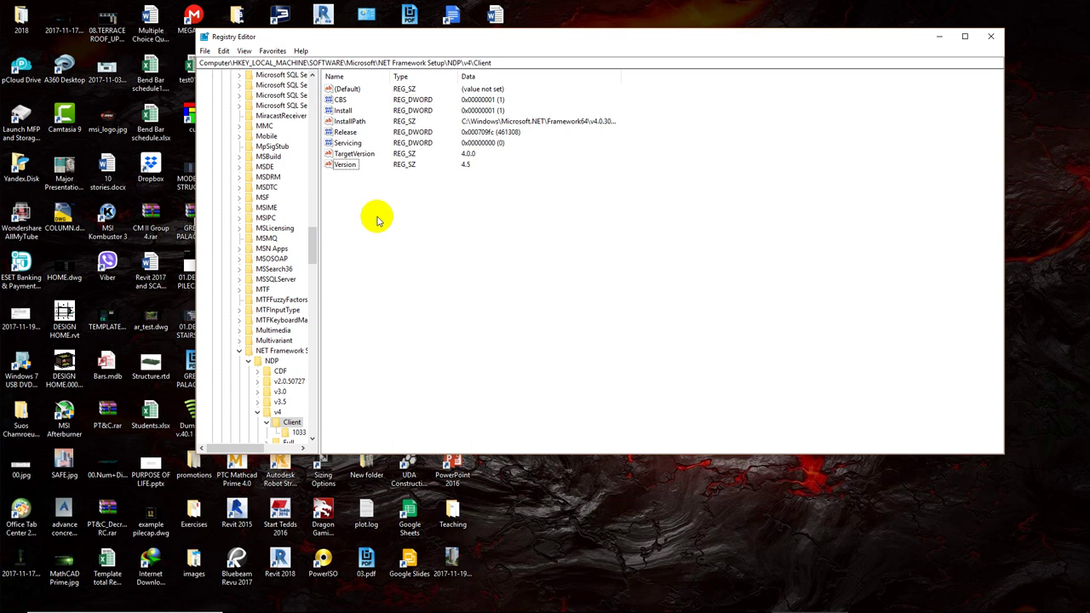
left_click(990, 36)
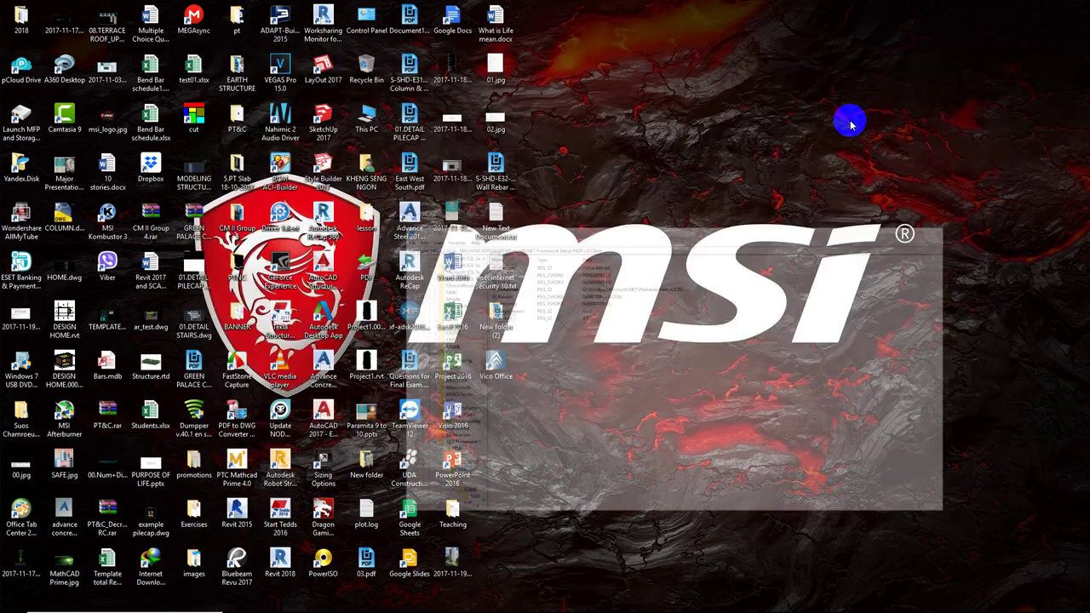
left_click(323, 418)
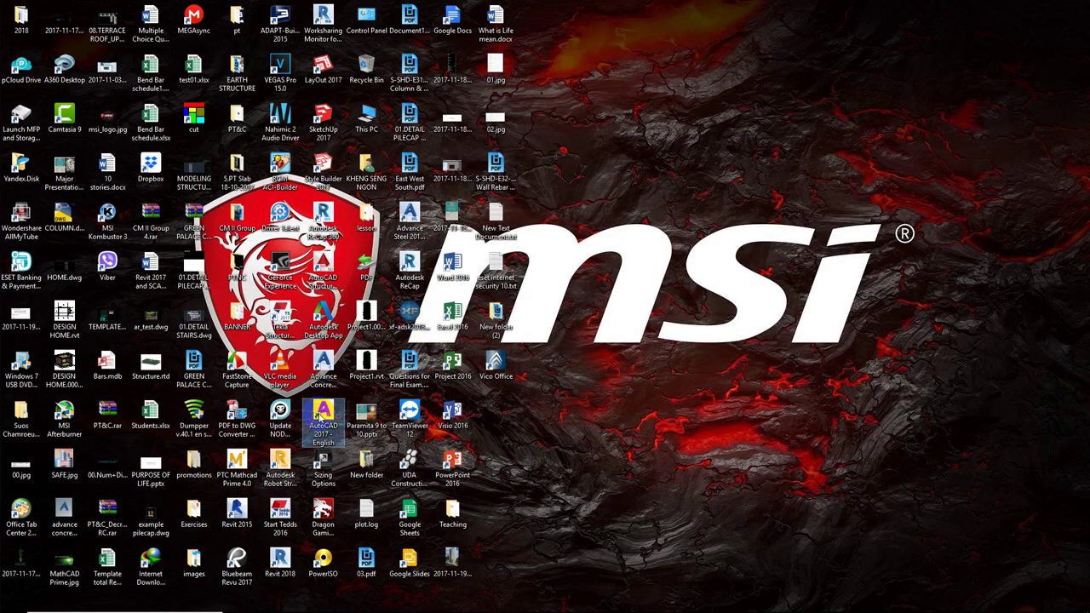
left_click(323, 366)
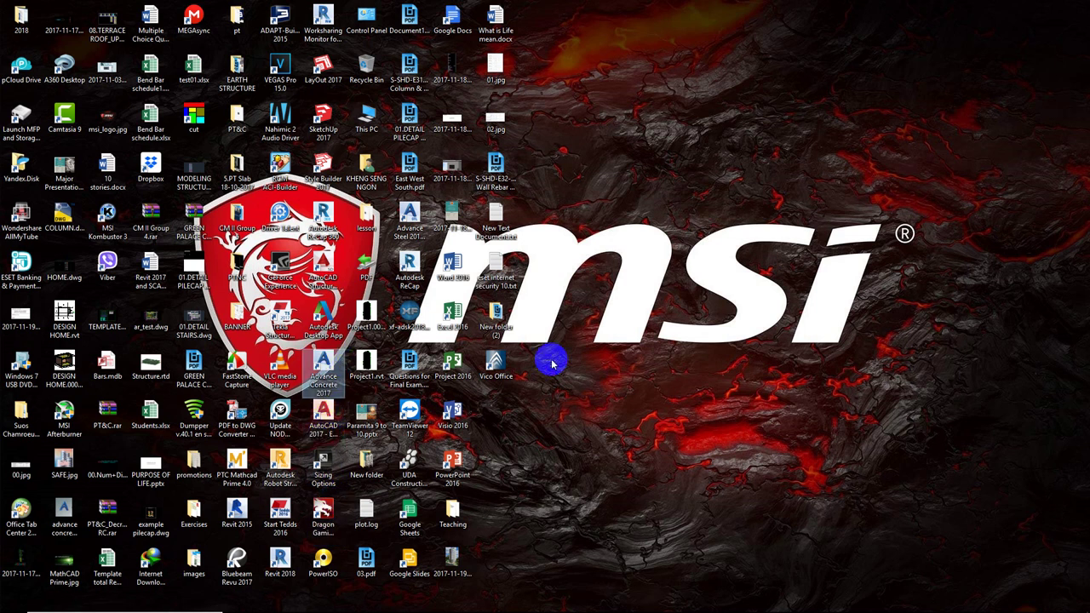
left_click(603, 354)
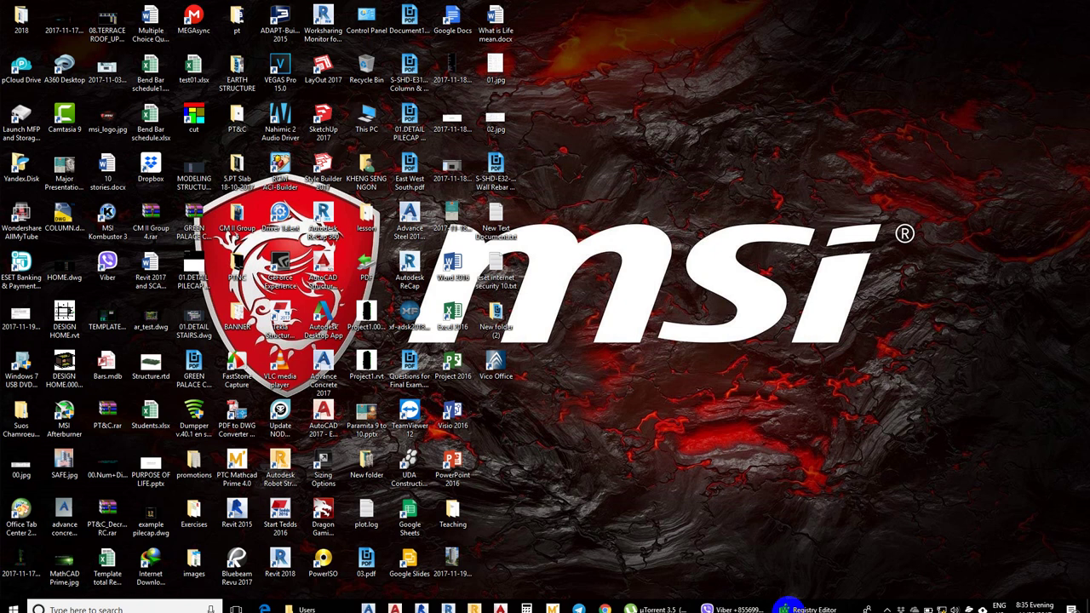
left_click(888, 602)
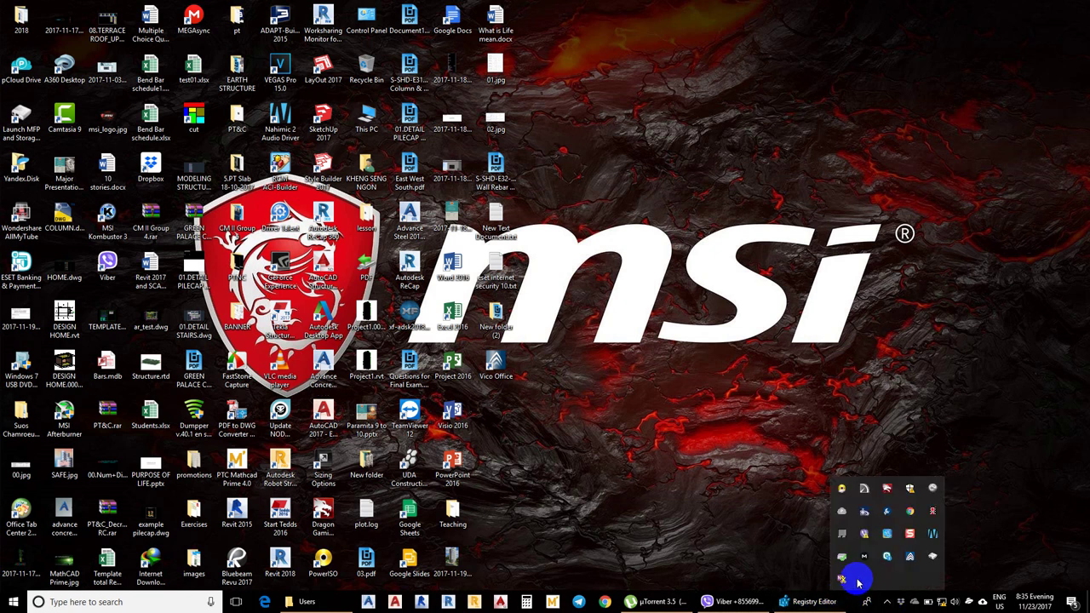
left_click(811, 602)
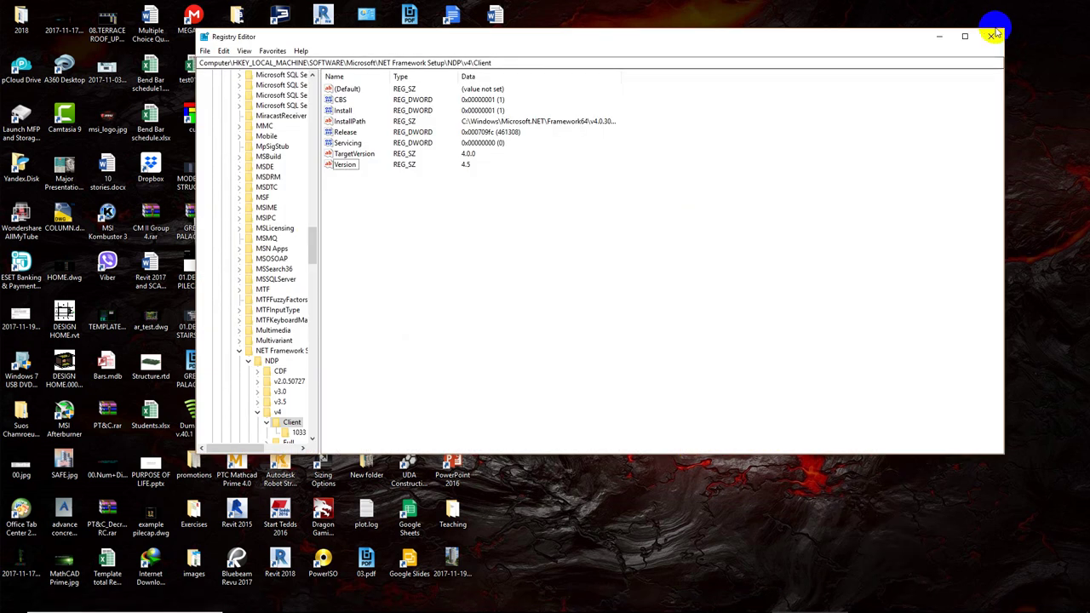
left_click(939, 36)
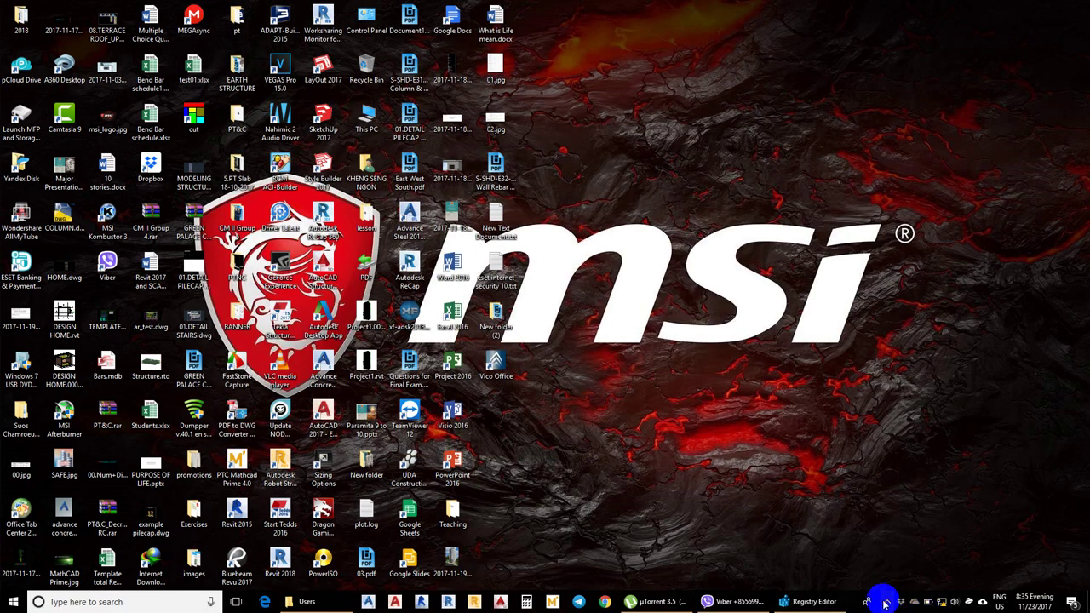
left_click(888, 602)
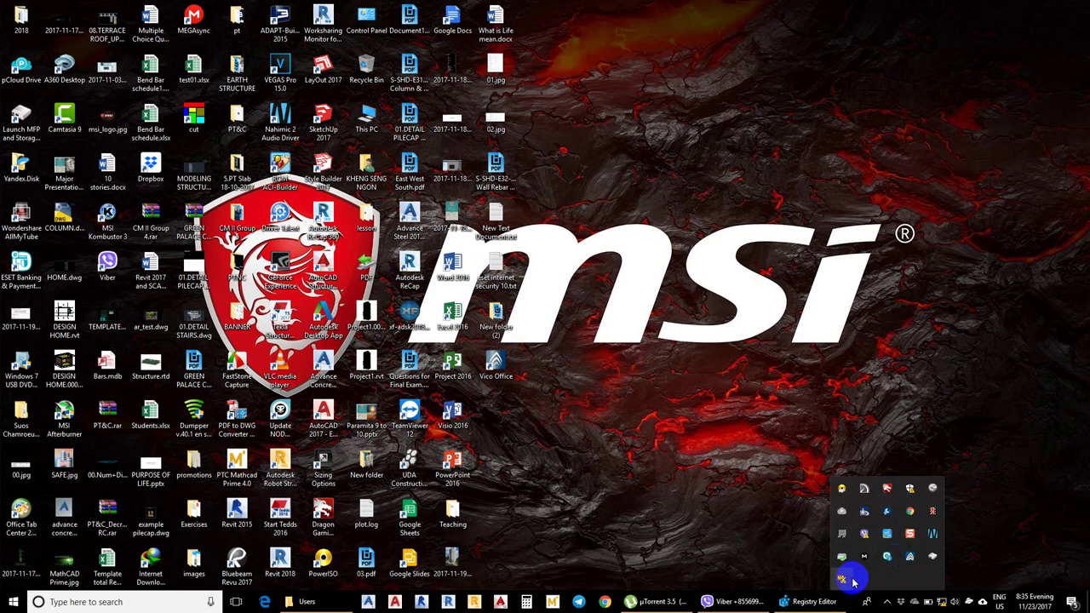